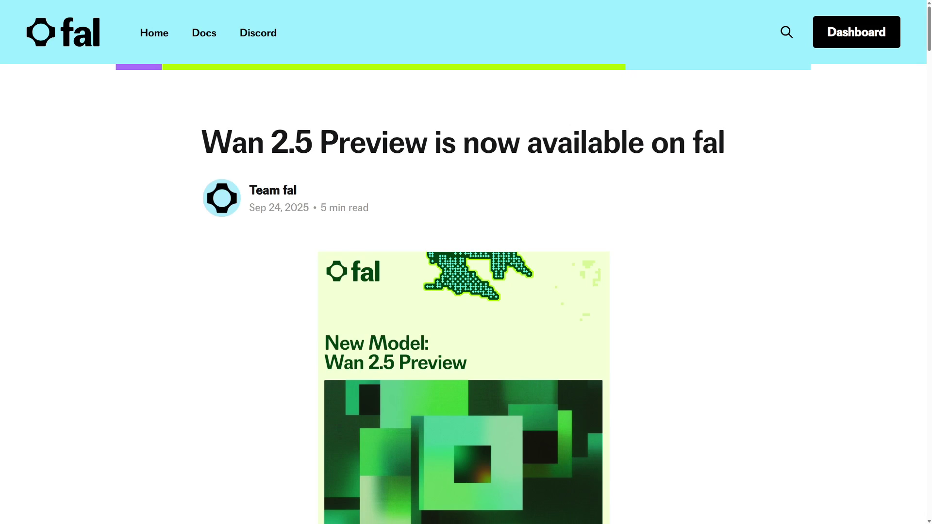
# Scroll through the Wan 2.5 announcement post down to the Prompting Guide.
pyautogui.scroll(-20, 464, 262)
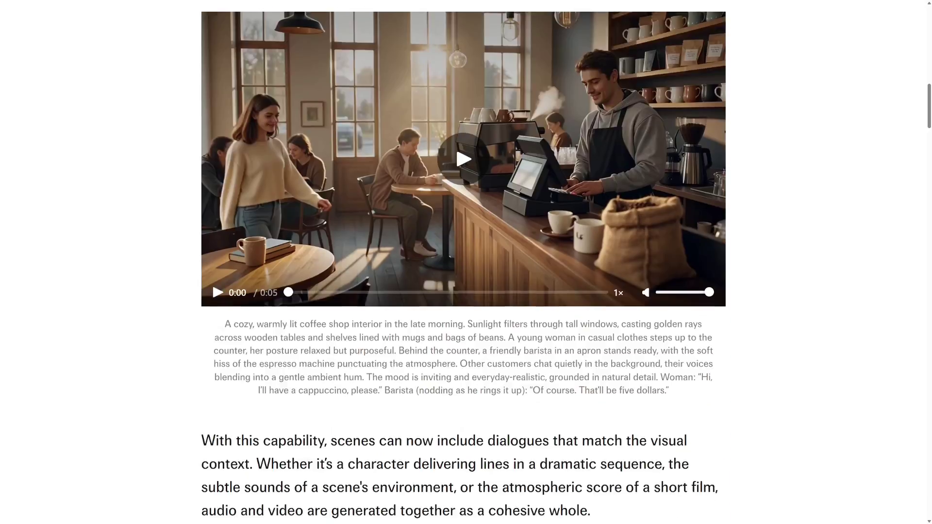
pyautogui.scroll(-15, 464, 262)
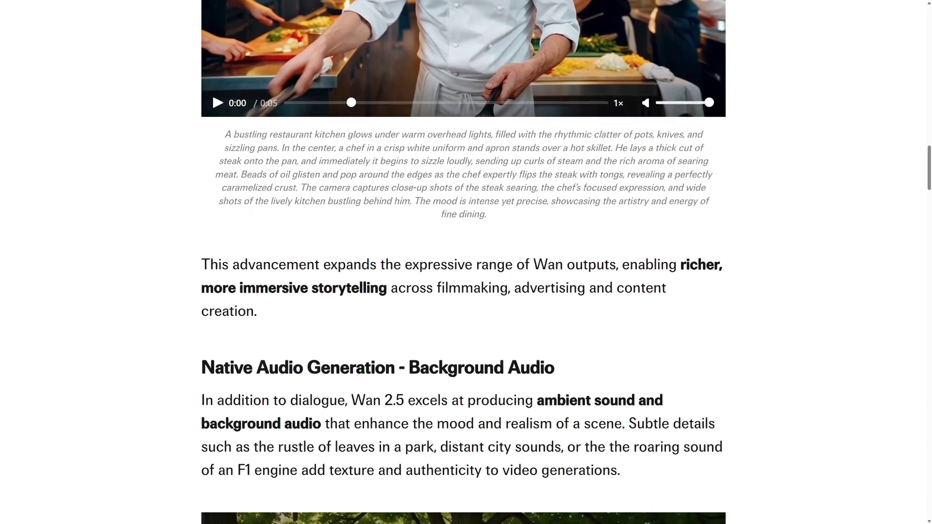
pyautogui.scroll(-20, 463, 262)
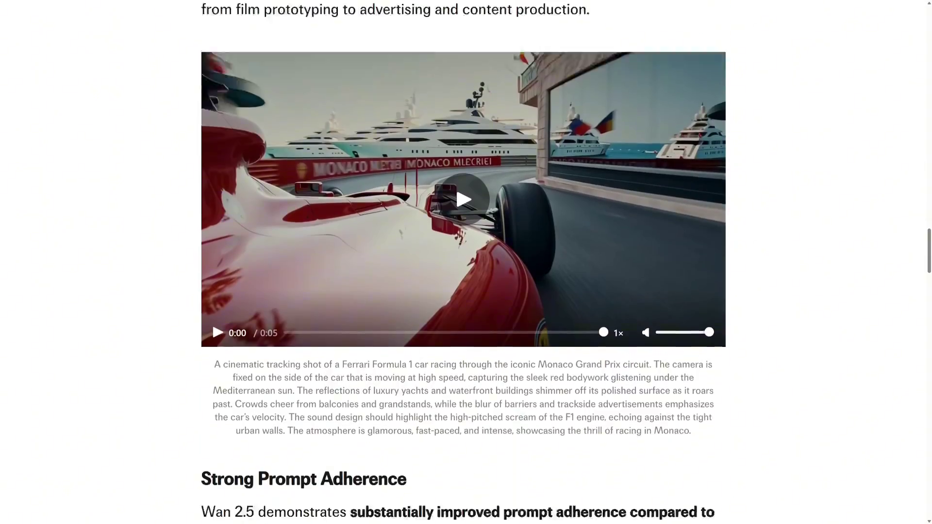
pyautogui.scroll(-18, 464, 262)
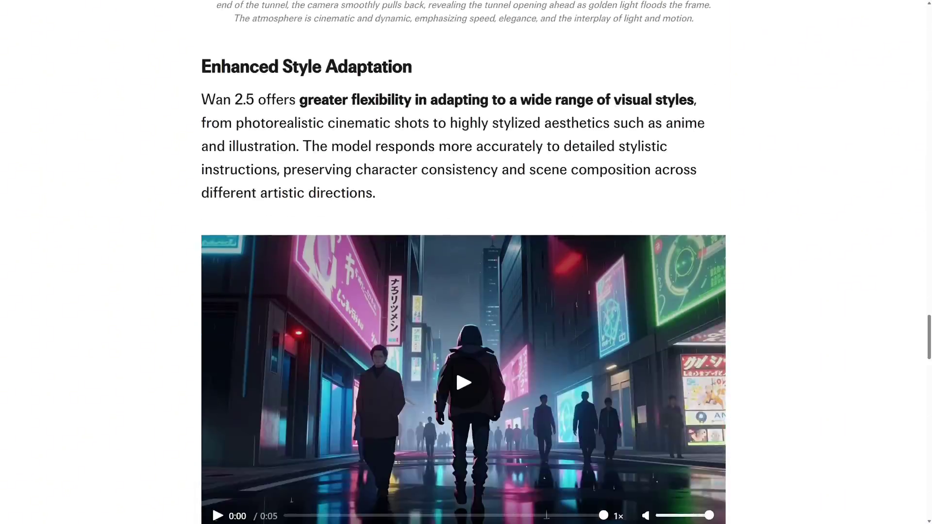
pyautogui.scroll(-9, 463, 262)
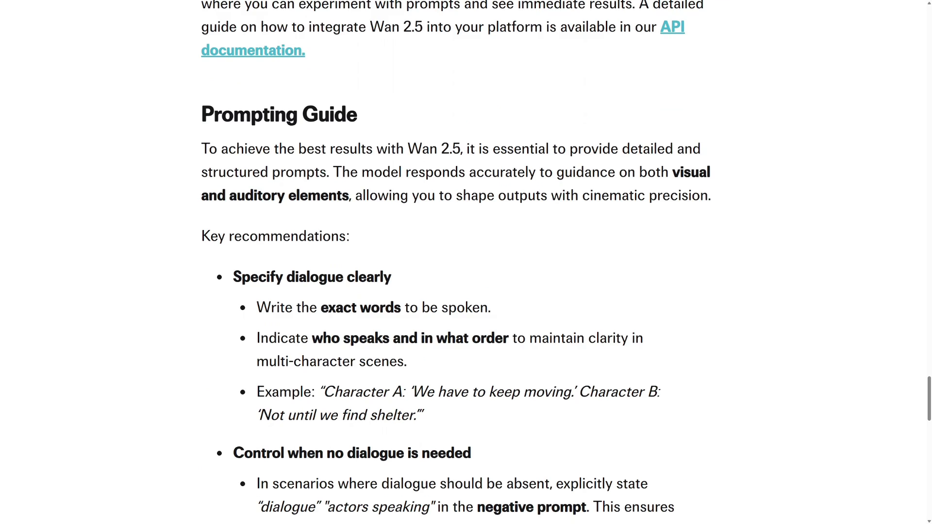
pyautogui.scroll(-12, 463, 263)
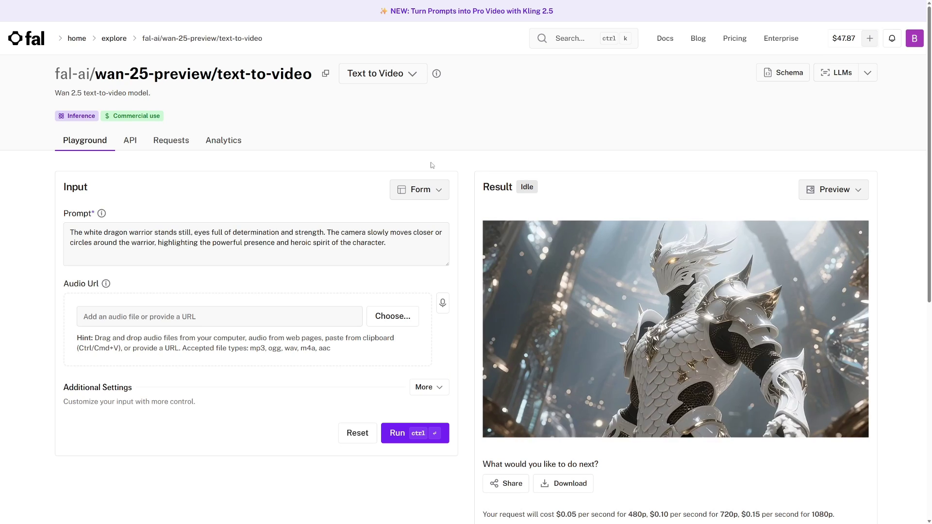
# Expand the additional settings and confirm 16:9 aspect ratio, 1080p resolution and 5-second duration.
pyautogui.scroll(-2, 257, 144)
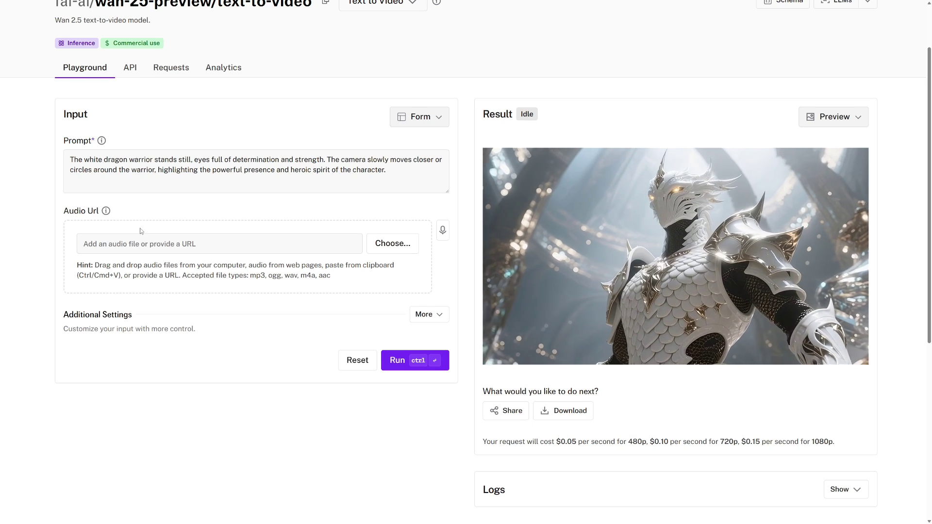
pyautogui.click(423, 314)
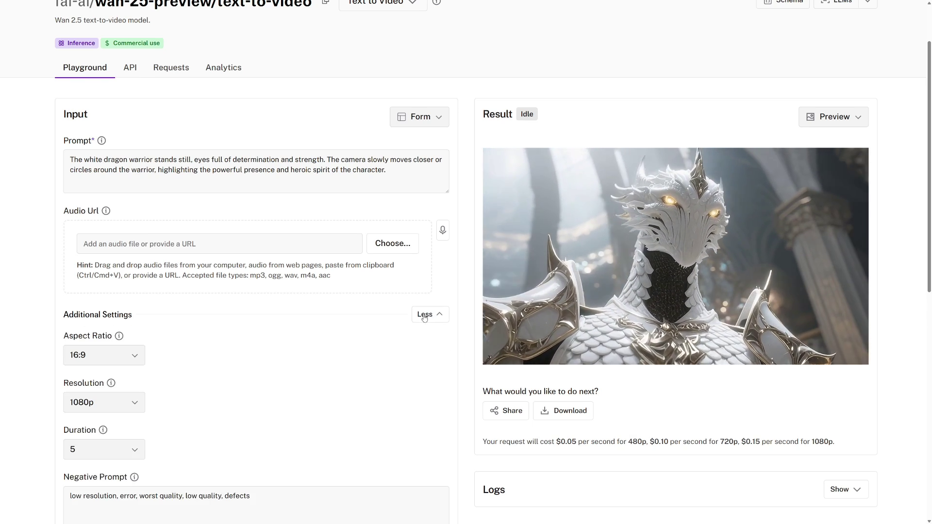
pyautogui.scroll(-3, 293, 346)
pyautogui.click(135, 248)
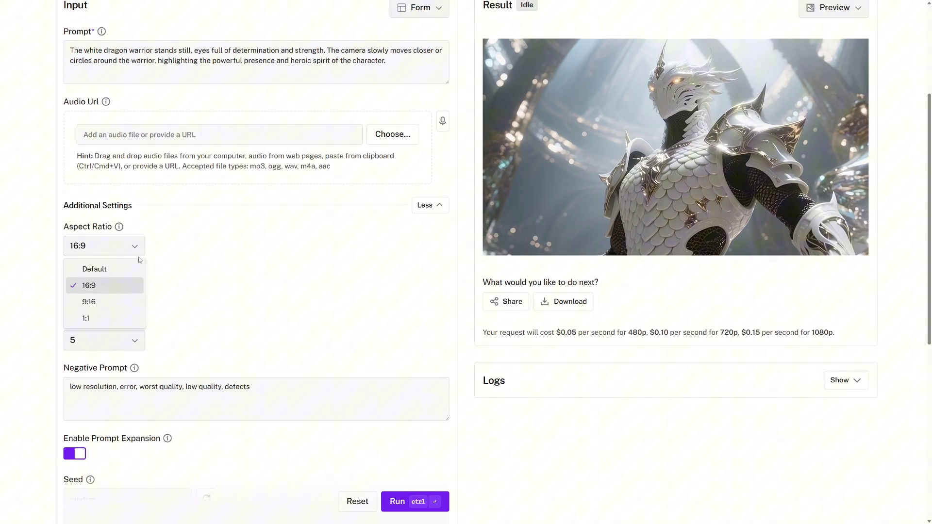
pyautogui.click(203, 264)
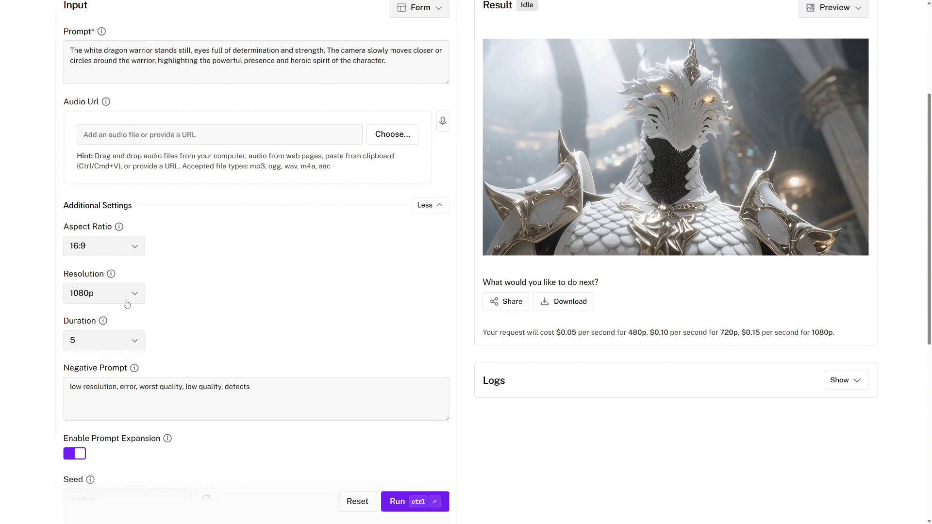
pyautogui.click(127, 297)
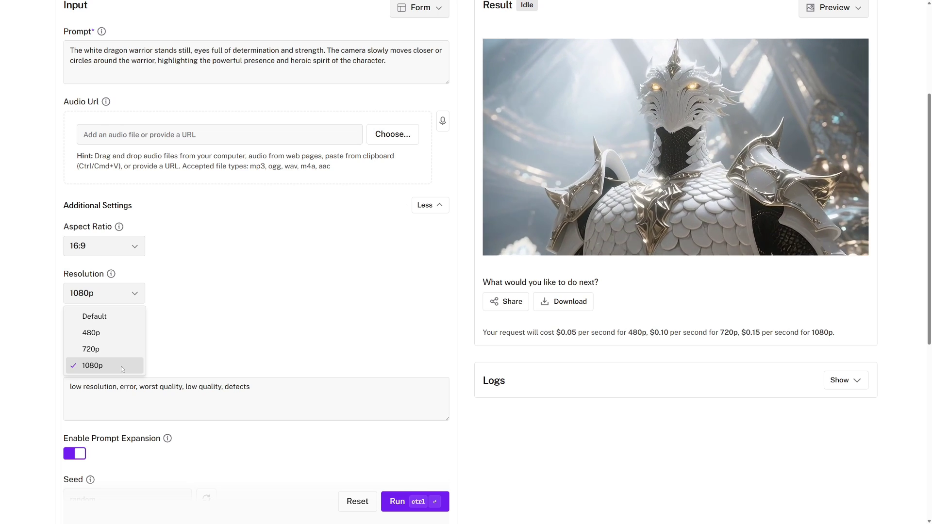
pyautogui.click(121, 365)
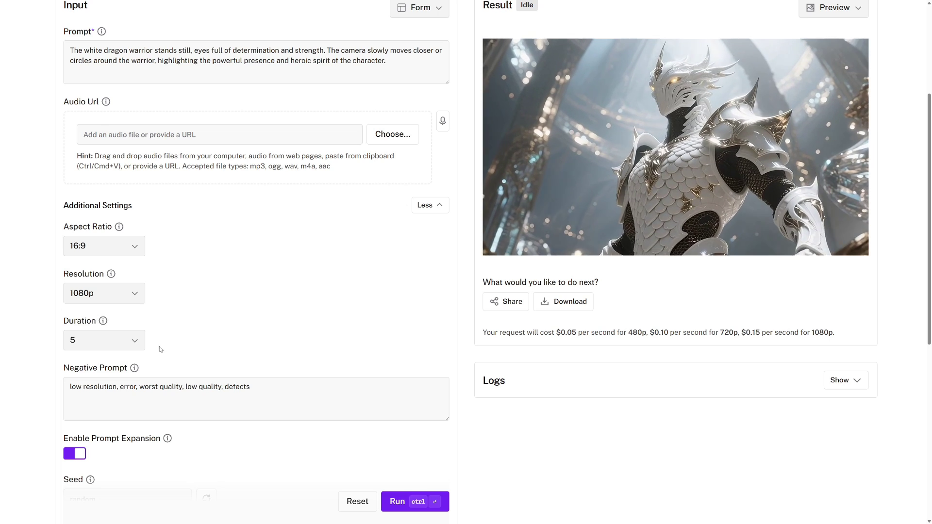
pyautogui.click(145, 346)
pyautogui.click(116, 386)
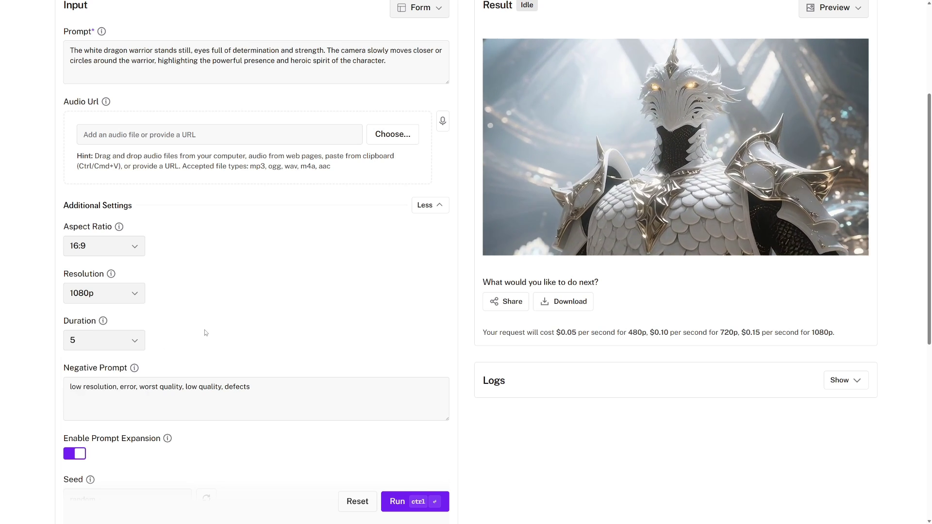
pyautogui.scroll(-1, 79, 363)
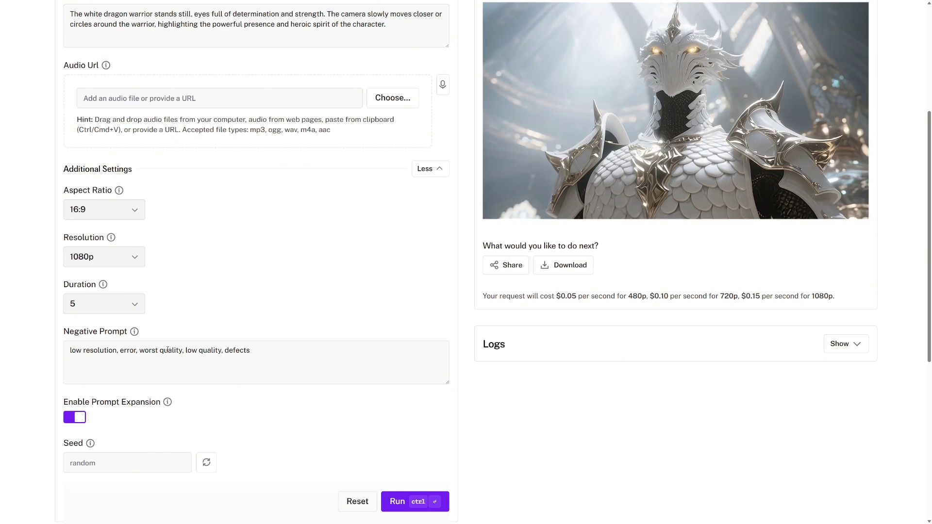
pyautogui.scroll(3, 119, 136)
# Replace the prompt with the lone figure on an arctic ridge under Northern Lights.
pyautogui.tripleClick(117, 139)
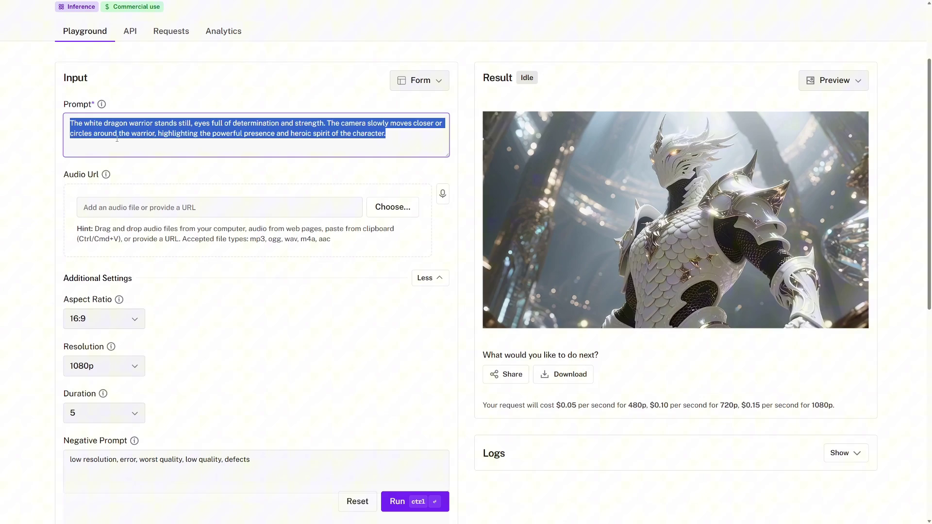
pyautogui.write('A lone figure stands on an arctic ridge as the camera pulls back to reveal the Northern Lights dancing across the sky above jagged icebergs.')
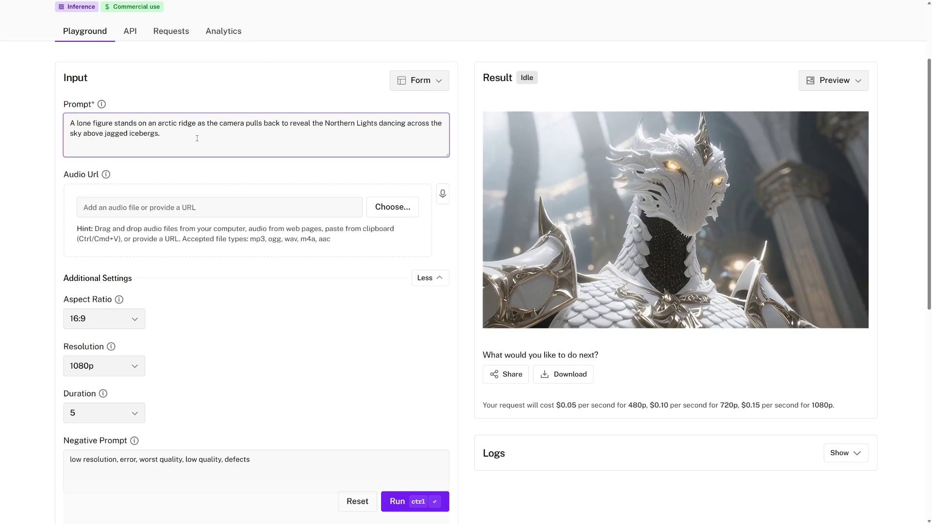
pyautogui.scroll(-3, 257, 354)
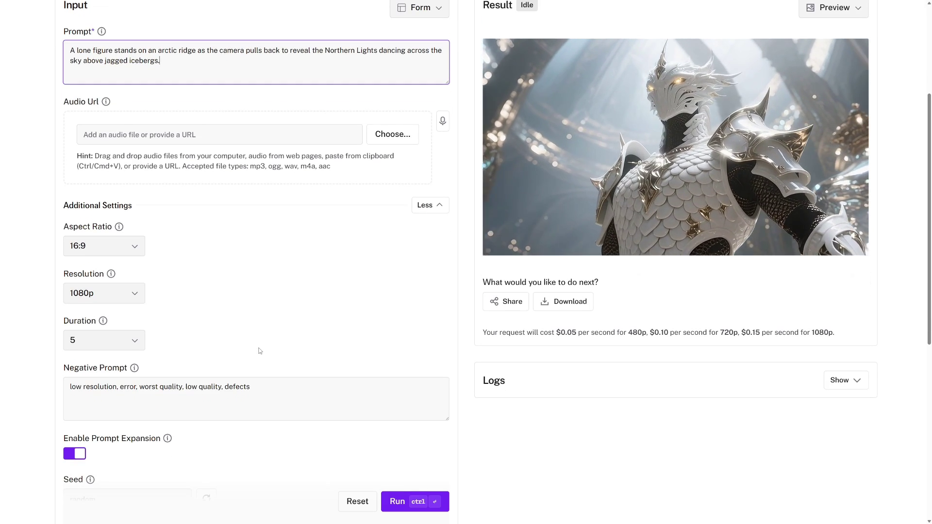
# Add 'cartoon, animated' to the negative prompt and collapse the additional settings.
pyautogui.click(280, 387)
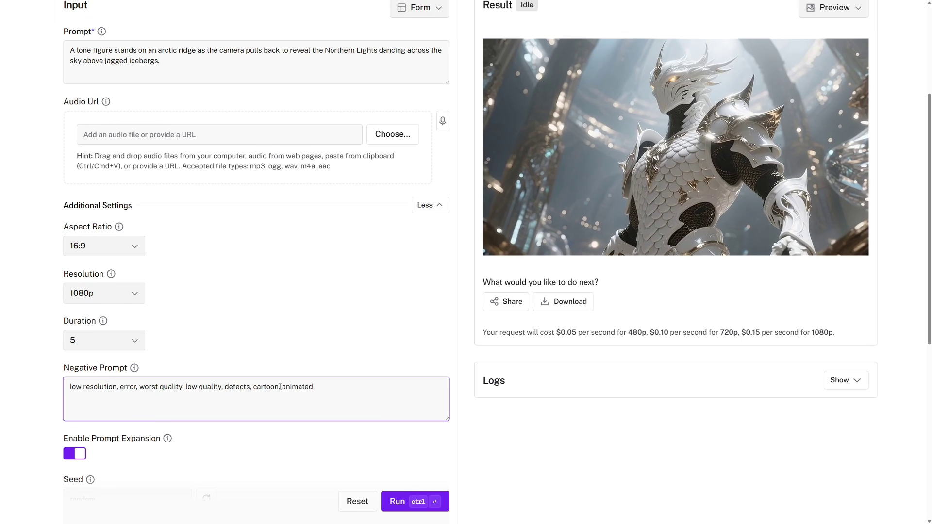
pyautogui.click(304, 346)
pyautogui.scroll(-3, 131, 319)
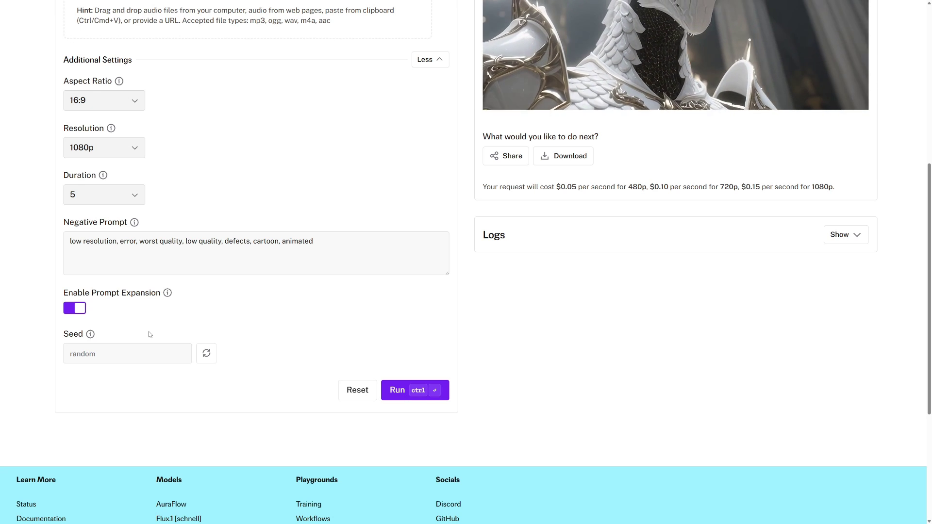
pyautogui.scroll(2, 350, 233)
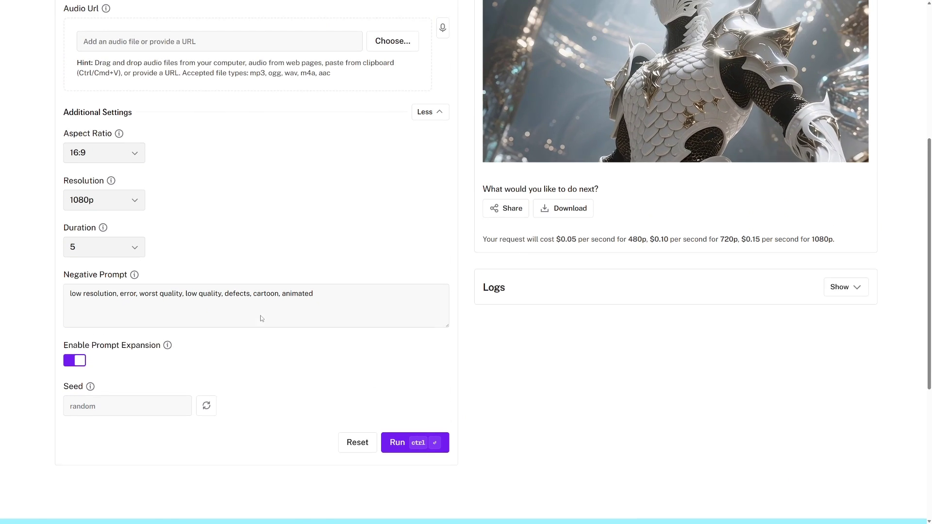
pyautogui.click(430, 132)
pyautogui.scroll(3, 427, 194)
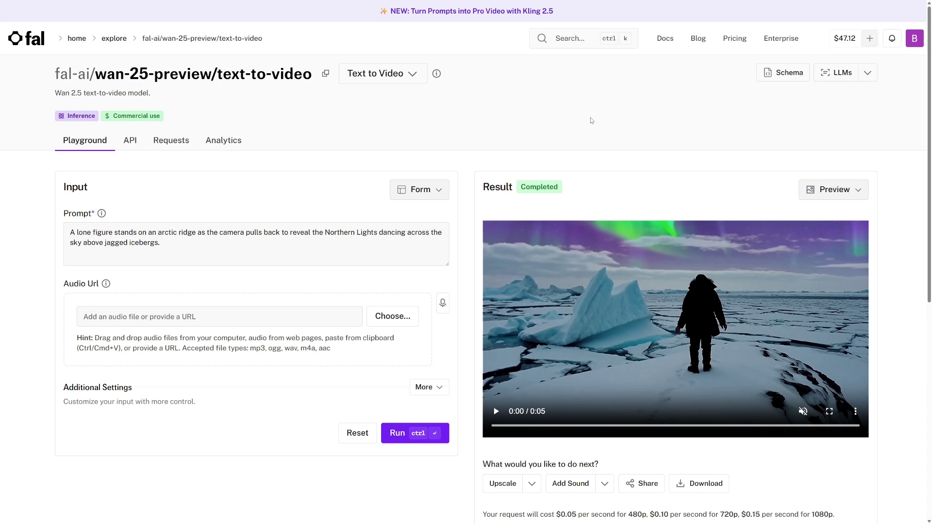
# Unmute the generated arctic video and play it full screen.
pyautogui.scroll(-2, 613, 146)
pyautogui.click(802, 411)
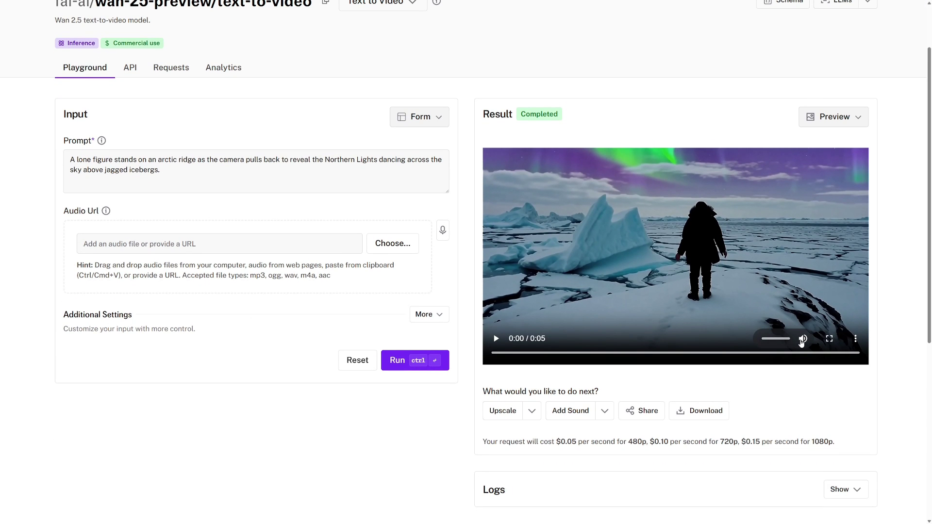
pyautogui.click(829, 338)
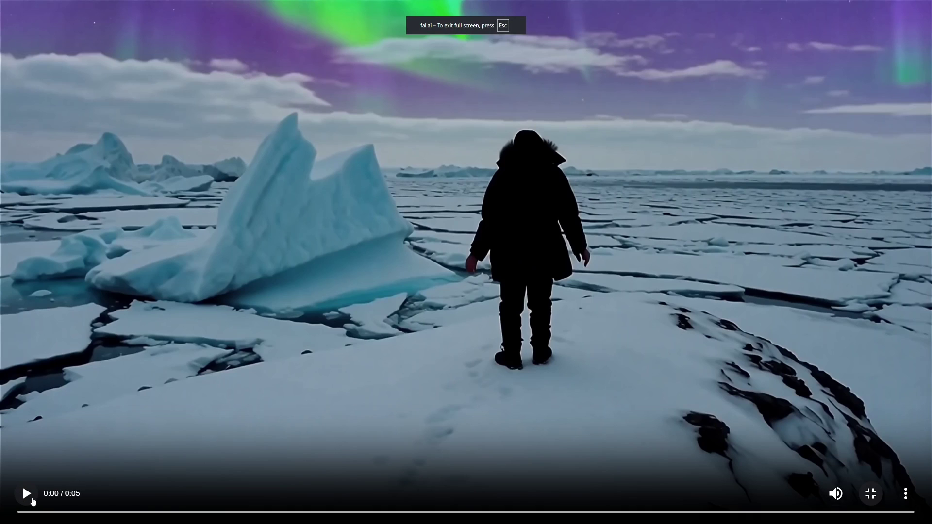
pyautogui.click(32, 501)
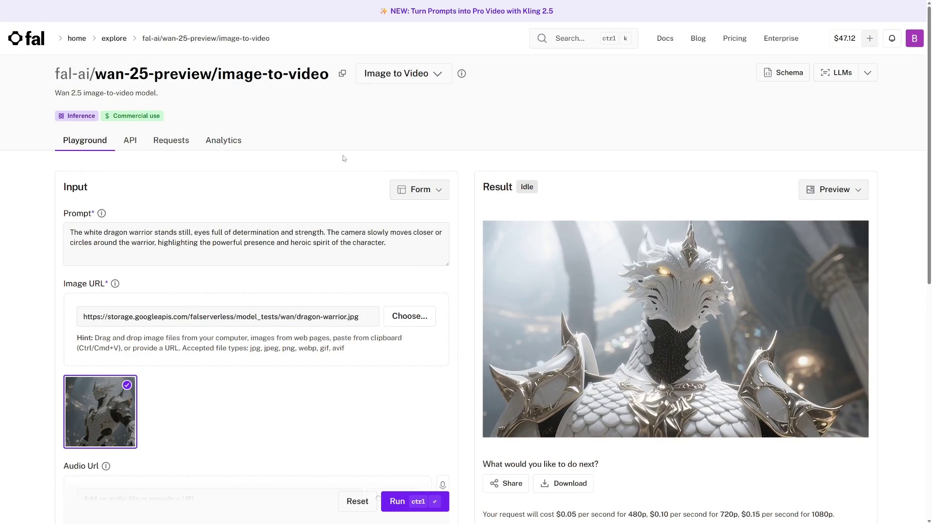
# Expand the additional settings and load image.png as the input image.
pyautogui.scroll(-6, 342, 158)
pyautogui.click(420, 277)
pyautogui.scroll(-2, 261, 278)
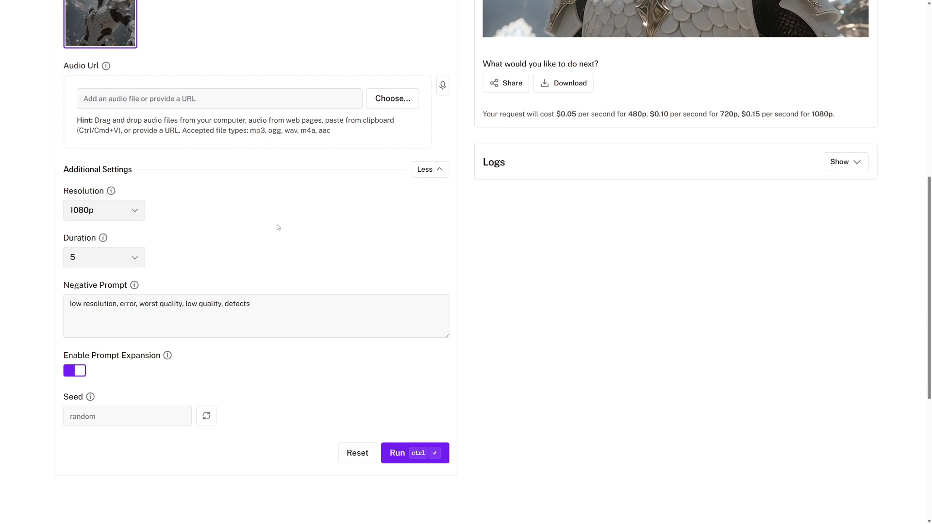
pyautogui.scroll(8, 278, 227)
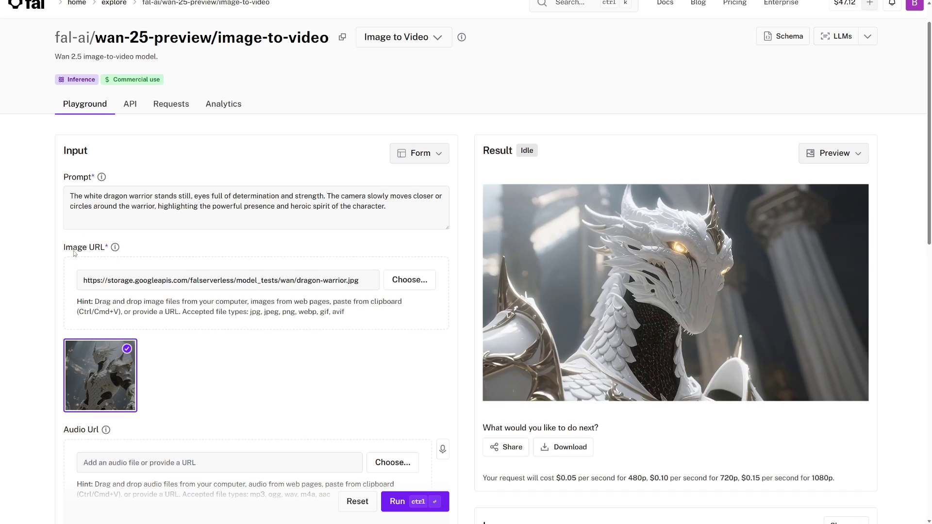
pyautogui.scroll(-1, 156, 219)
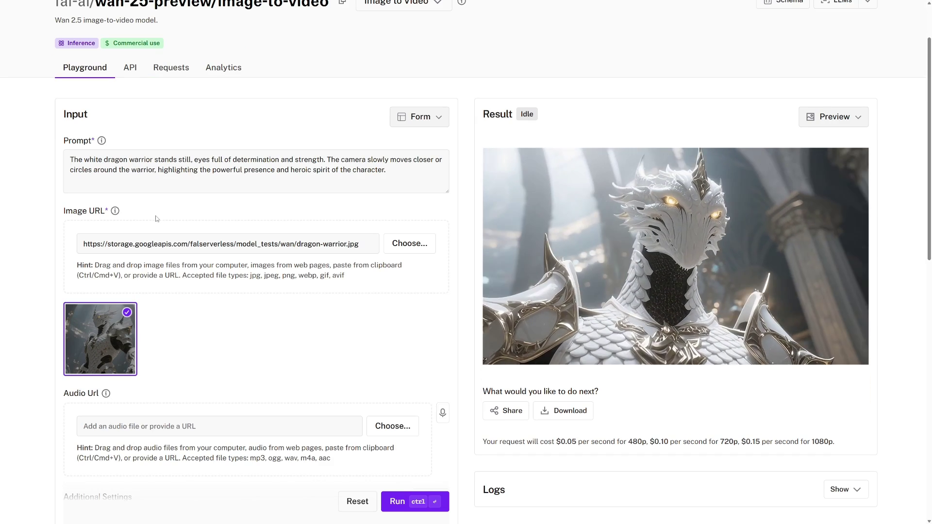
pyautogui.click(417, 244)
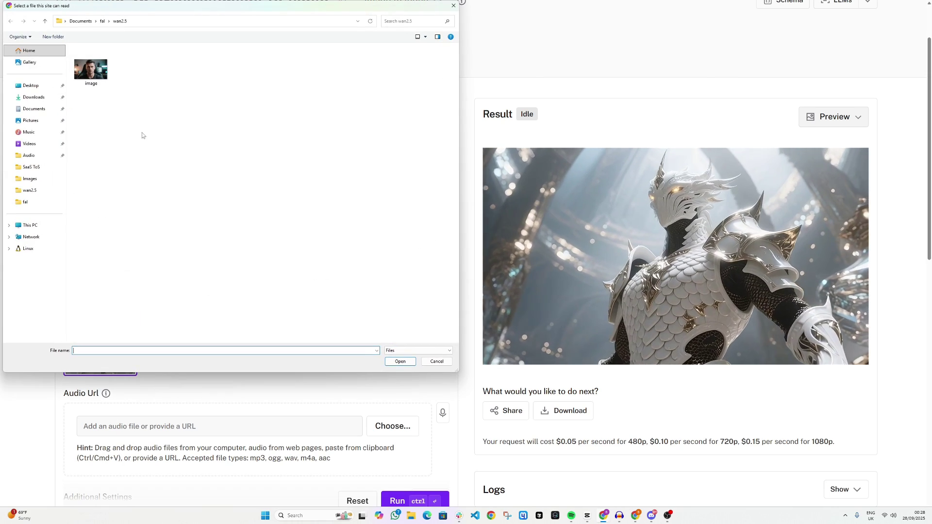
pyautogui.doubleClick(91, 69)
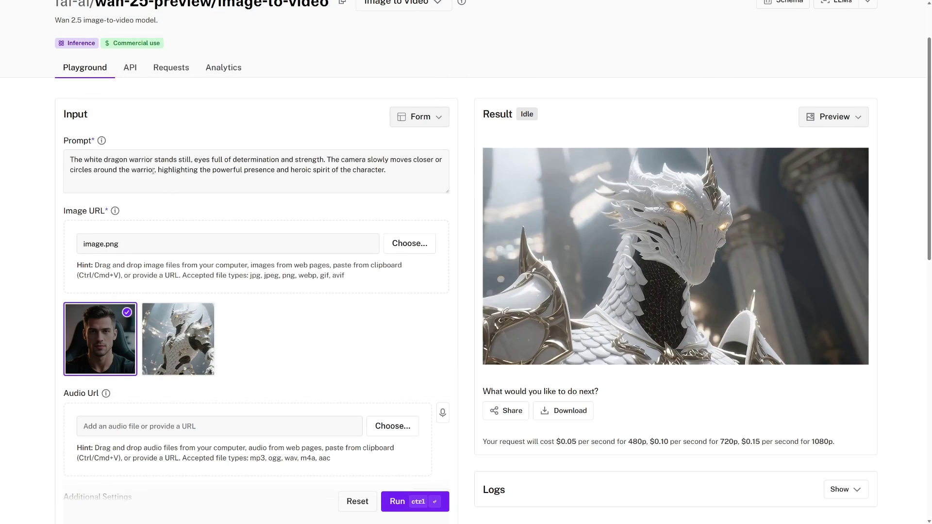
# Replace the dragon warrior prompt with 'The man speaks towards the camera'.
pyautogui.tripleClick(153, 170)
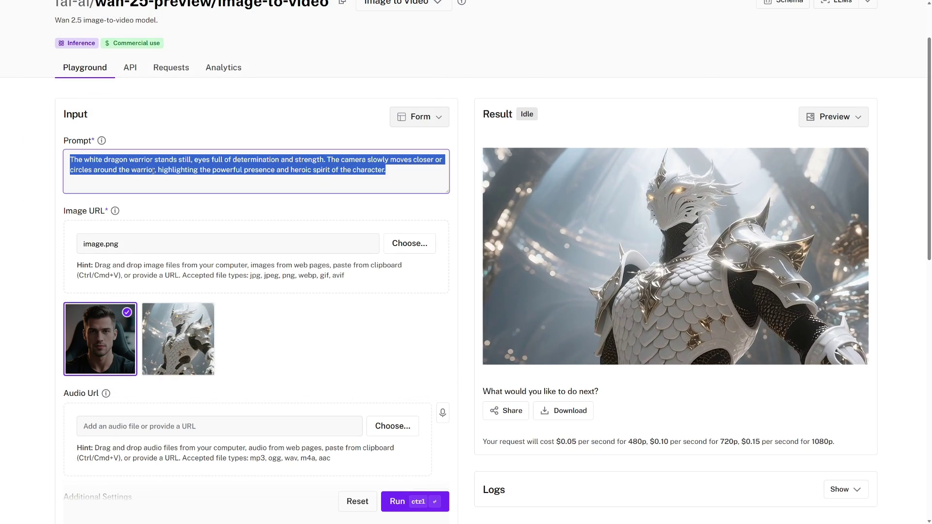
pyautogui.write('The man speaks towards the camera')
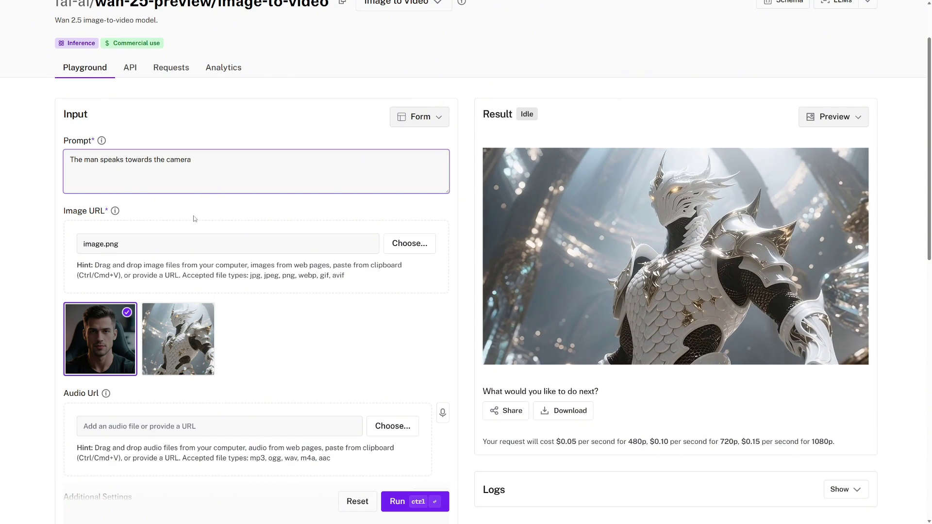
pyautogui.scroll(-1, 194, 219)
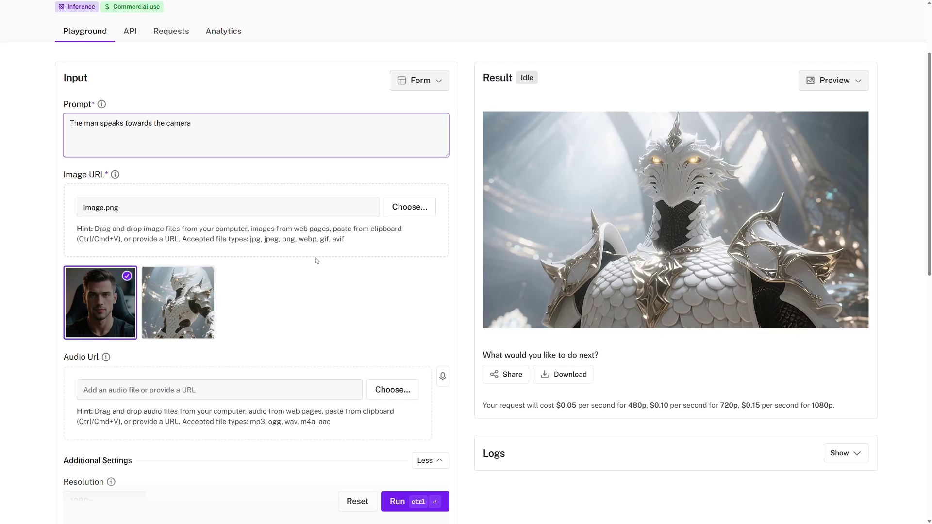
pyautogui.scroll(-1, 340, 282)
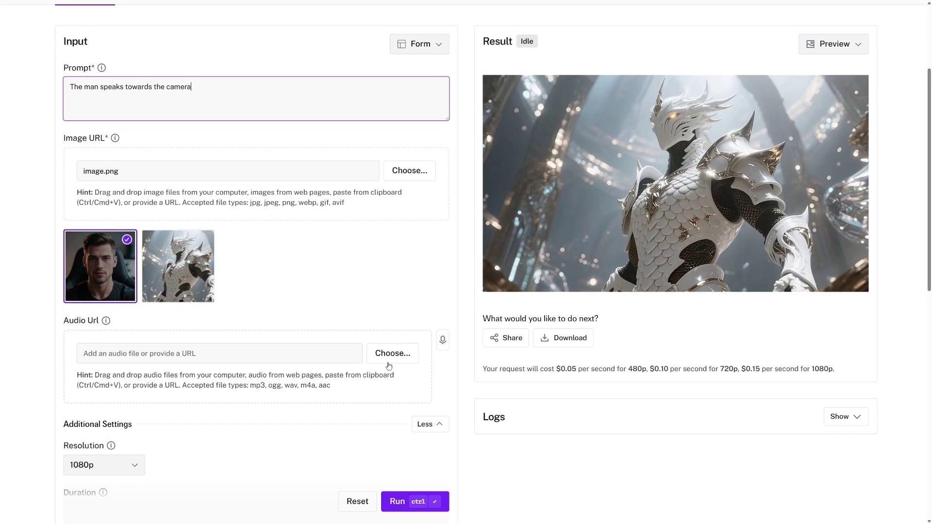
# Attach Audio.mp3 as the audio input and set the duration to 10.
pyautogui.click(392, 352)
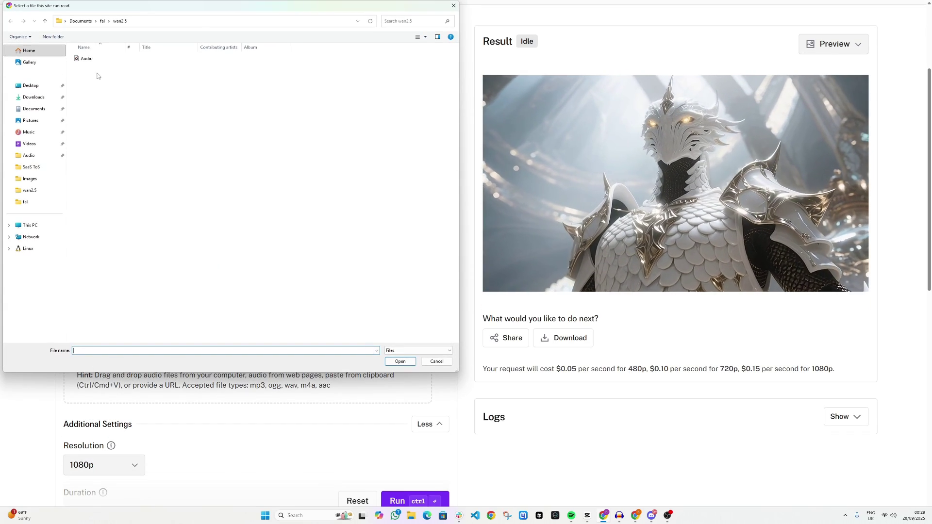
pyautogui.doubleClick(88, 59)
pyautogui.scroll(-2, 305, 264)
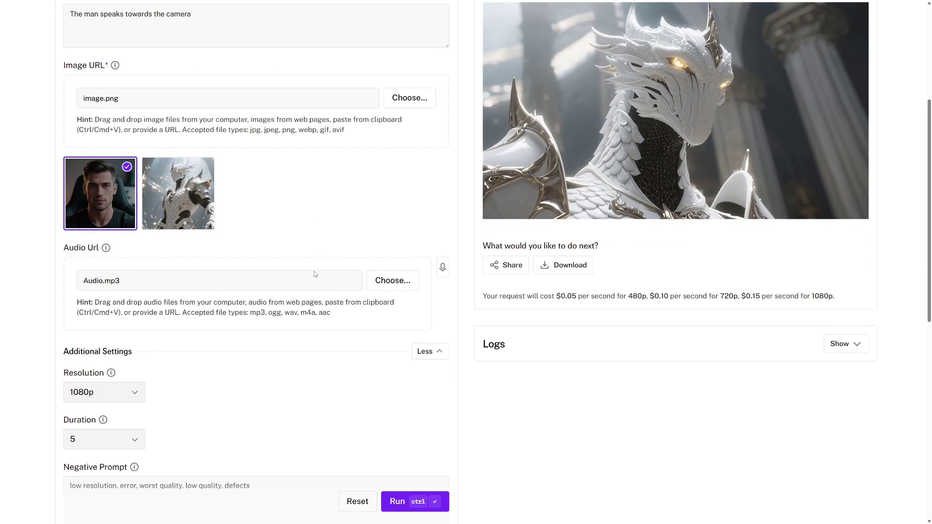
pyautogui.scroll(-1, 302, 263)
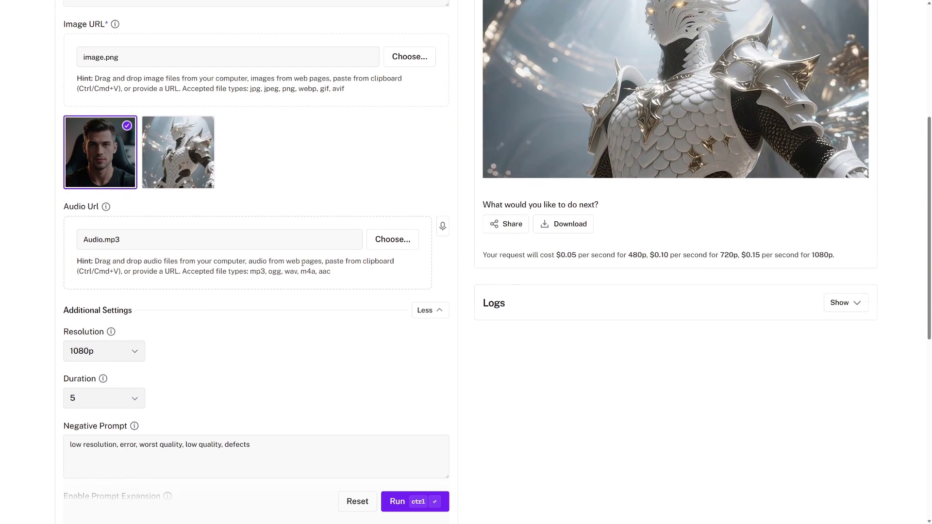
pyautogui.scroll(-1, 302, 263)
pyautogui.click(119, 367)
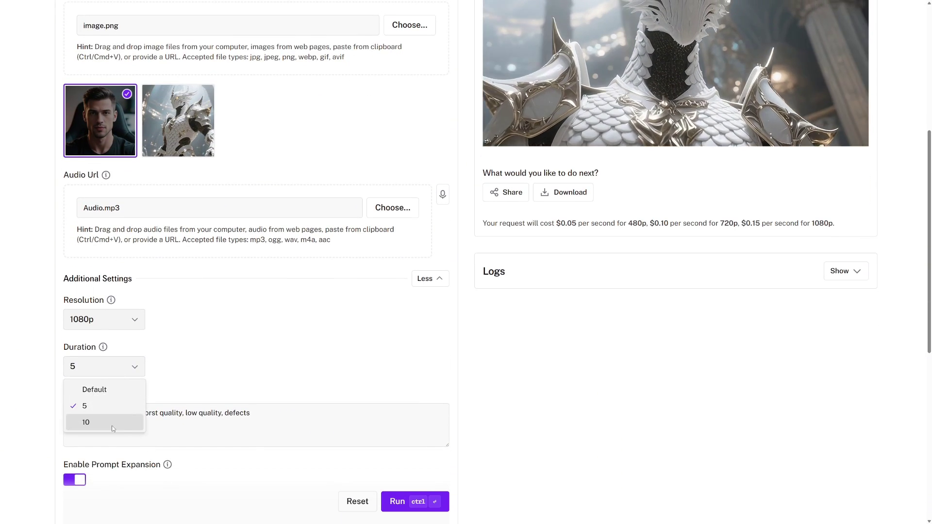
pyautogui.click(87, 422)
# Generate the talking-man video and play the result full screen.
pyautogui.scroll(-2, 64, 372)
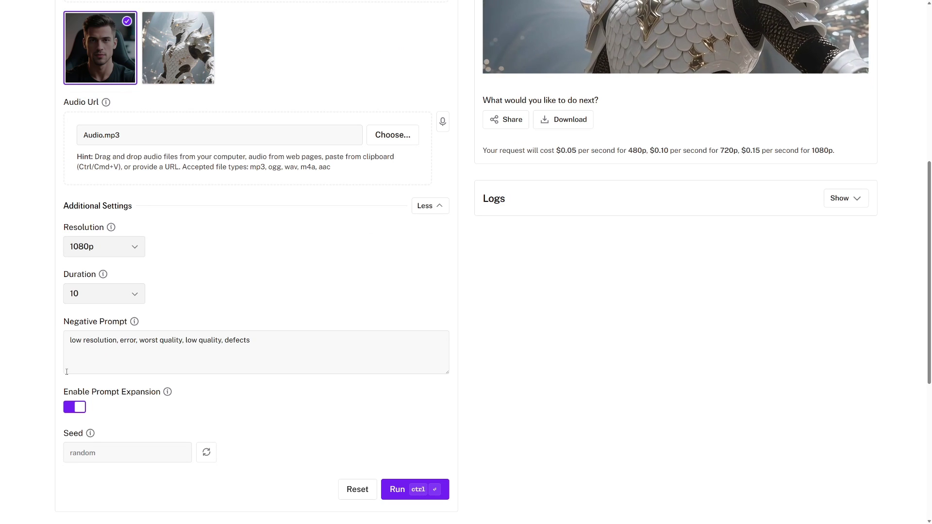
pyautogui.scroll(-1, 343, 372)
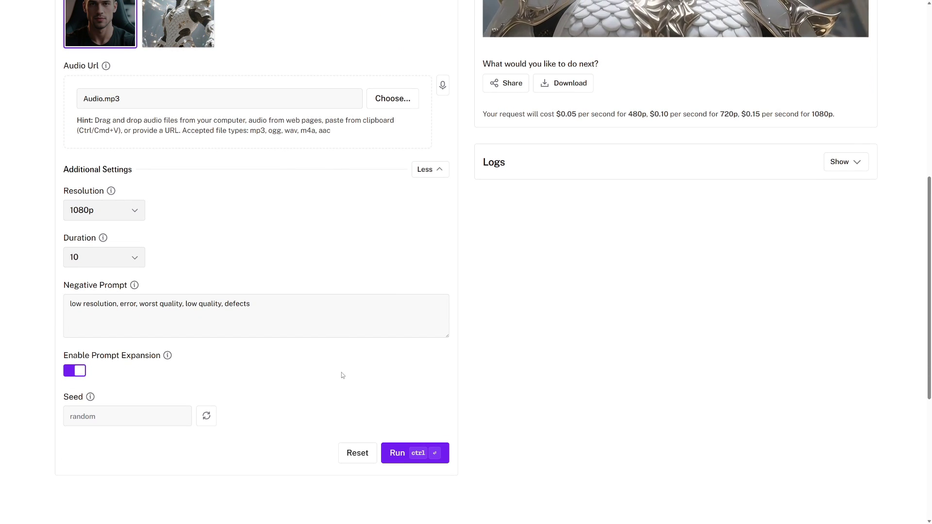
pyautogui.click(417, 454)
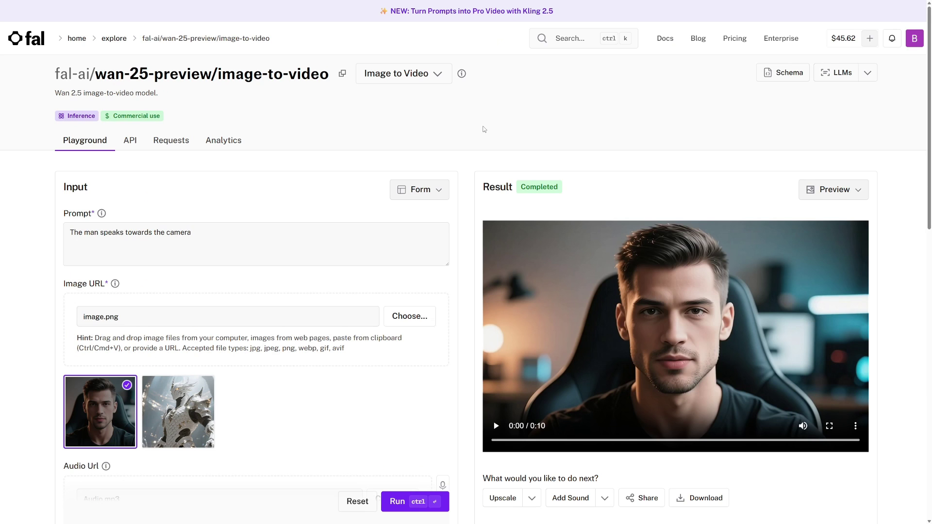
pyautogui.scroll(-2, 491, 141)
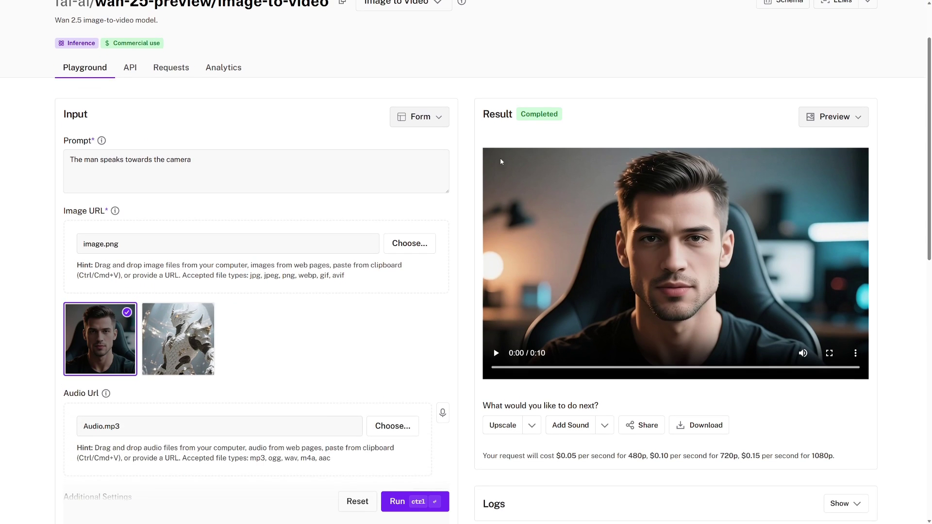
pyautogui.click(828, 354)
pyautogui.click(767, 354)
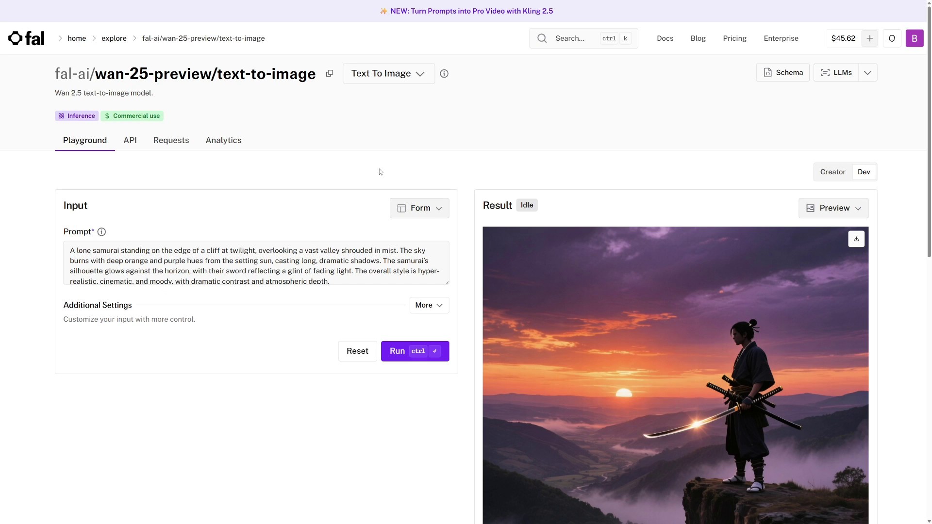
# Expand additional settings, set Num Images to 4 and Image Size to Landscape 16:9.
pyautogui.scroll(-1, 379, 173)
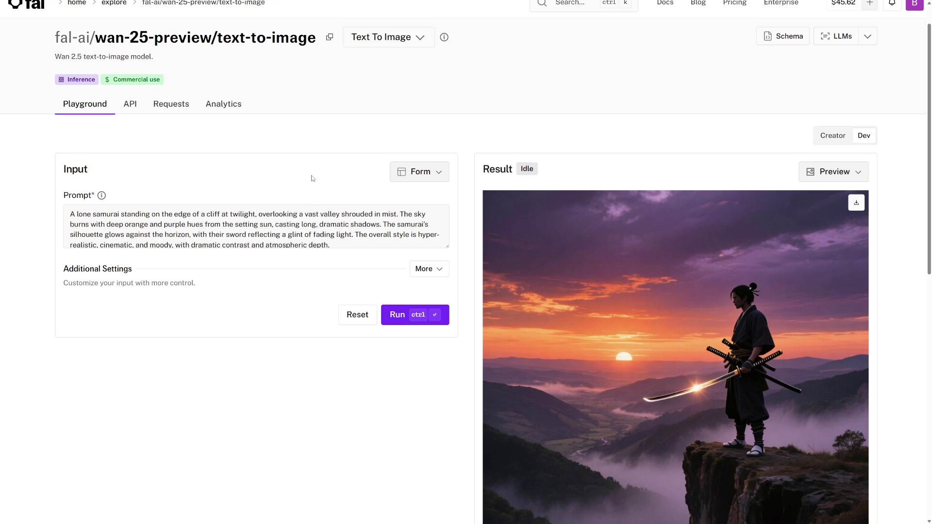
pyautogui.click(421, 275)
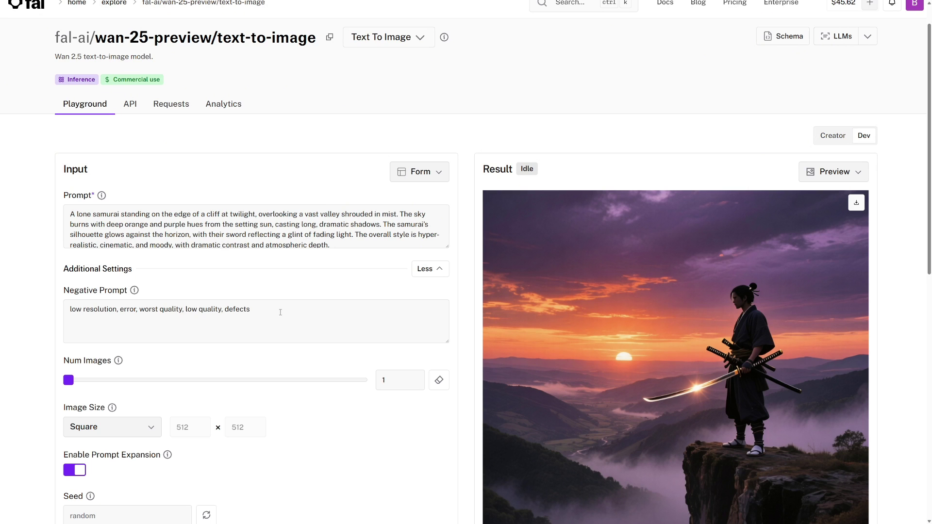
pyautogui.scroll(-1, 280, 312)
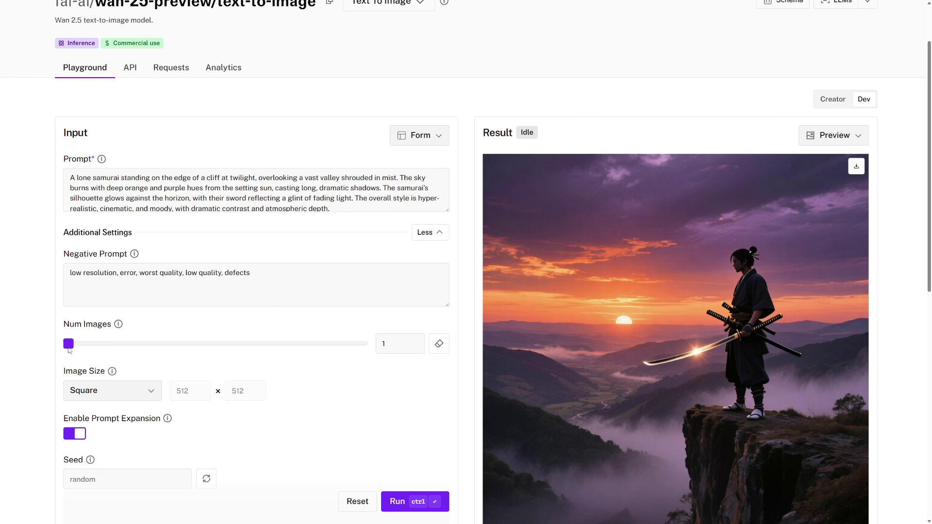
pyautogui.moveTo(69, 345); pyautogui.dragTo(369, 349)
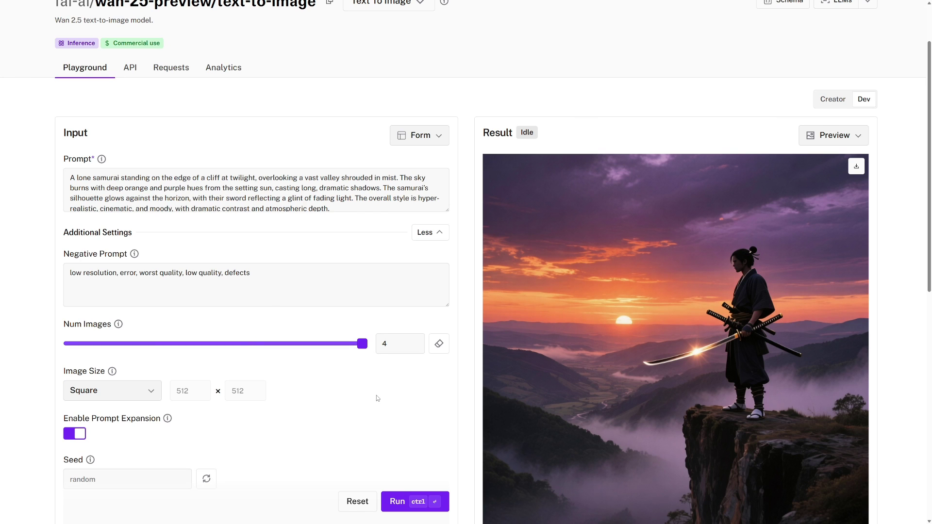
pyautogui.scroll(-2, 377, 398)
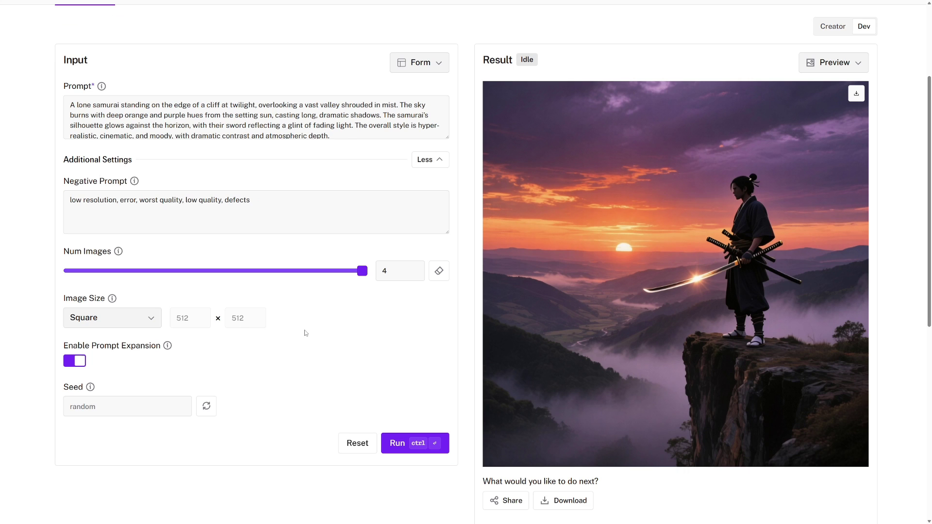
pyautogui.click(113, 317)
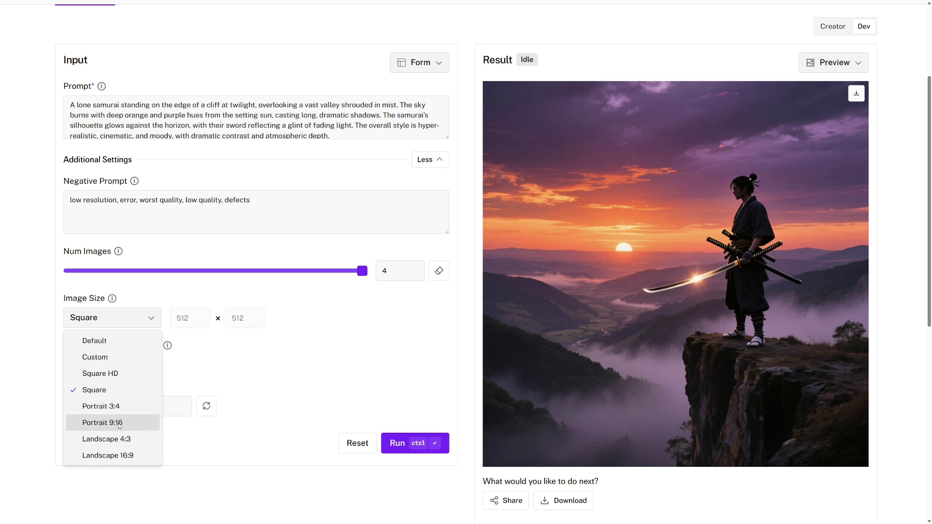
pyautogui.click(129, 456)
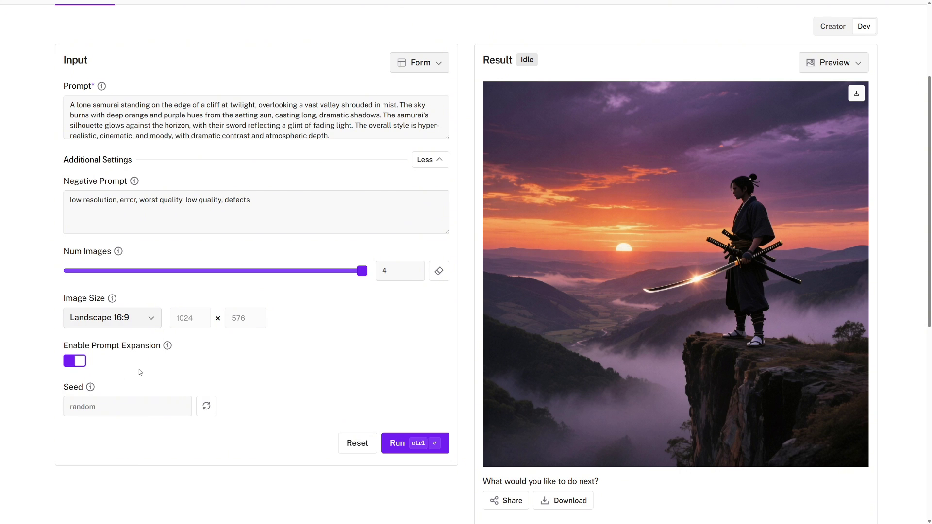
# Paste the armored knight ancient forest prompt over the samurai text and run generation.
pyautogui.scroll(2, 138, 368)
pyautogui.click(236, 193)
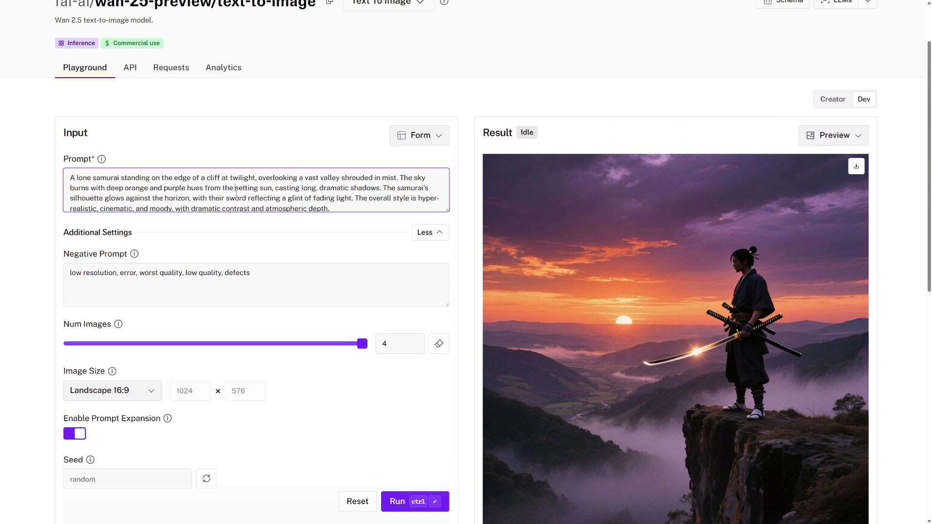
pyautogui.hotkey('ctrl', 'a')
pyautogui.write("A towering armored knight standing at the heart of an ancient forest, surrounded by colossal trees draped in moss. Beams of sunlight pierce through the dense canopy, illuminating motes of dust and pollen in the air. The knight's polished armor reflects the greenery, while their hand rests calmly on the hilt of a greatsword. The style is atmospheric, painterly yet cinematic, with deep greens, shafts of light, and mystical ambiance.")
pyautogui.scroll(1, 236, 193)
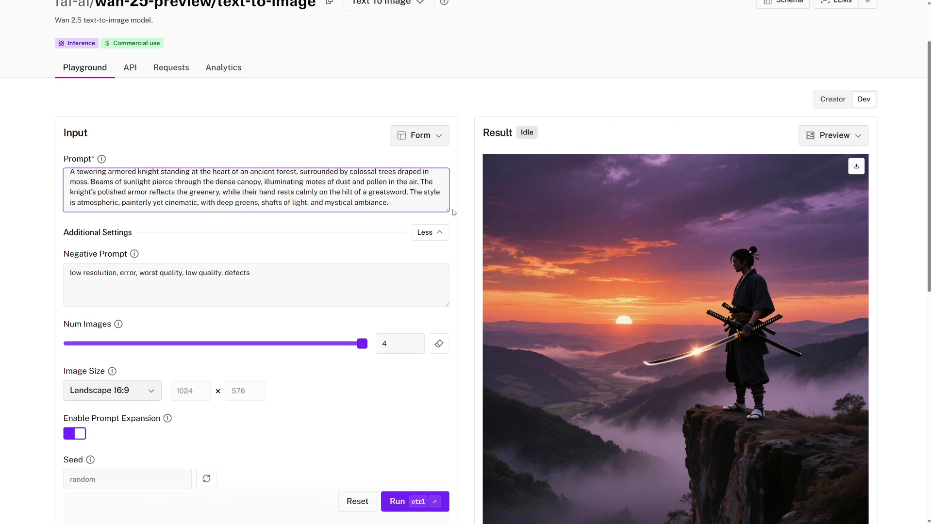
pyautogui.moveTo(448, 209); pyautogui.dragTo(447, 223)
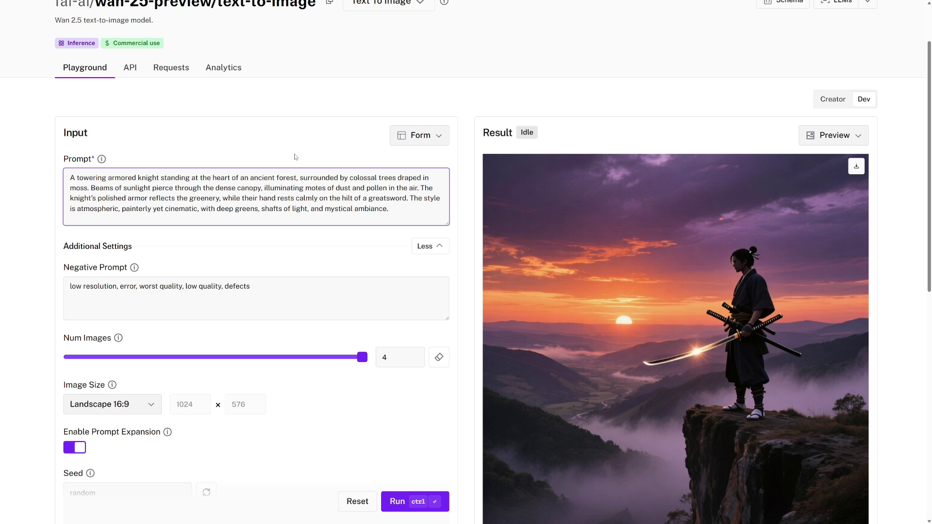
pyautogui.click(415, 505)
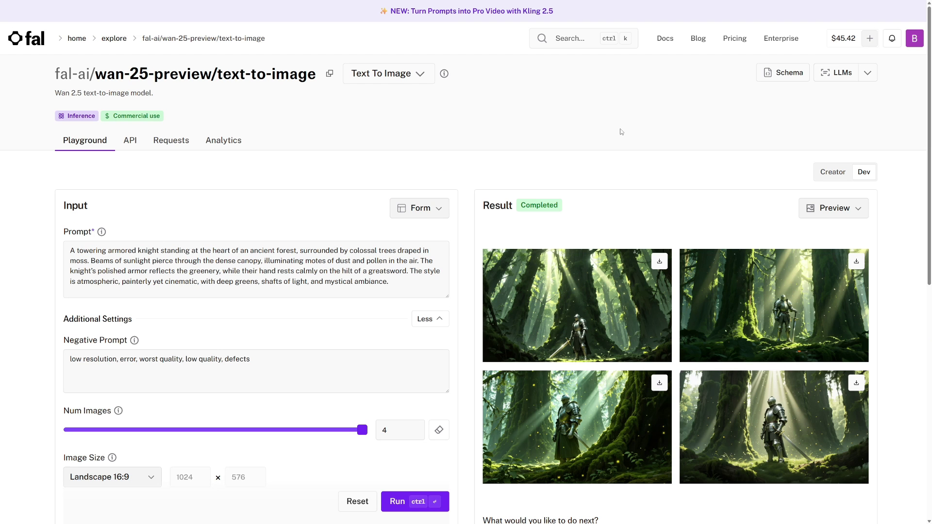
# Browse knight images 1–4 in the lightbox and download image 3.
pyautogui.scroll(-2, 589, 197)
pyautogui.click(581, 214)
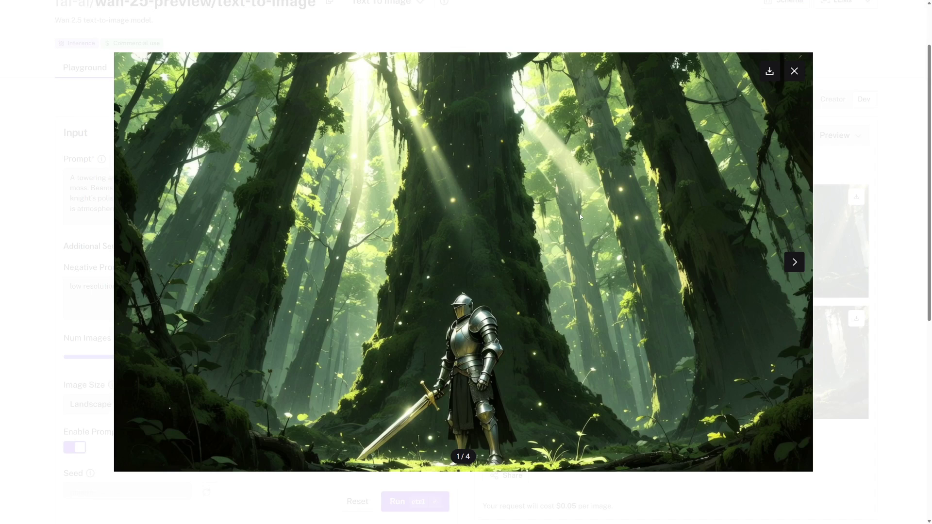
pyautogui.click(794, 263)
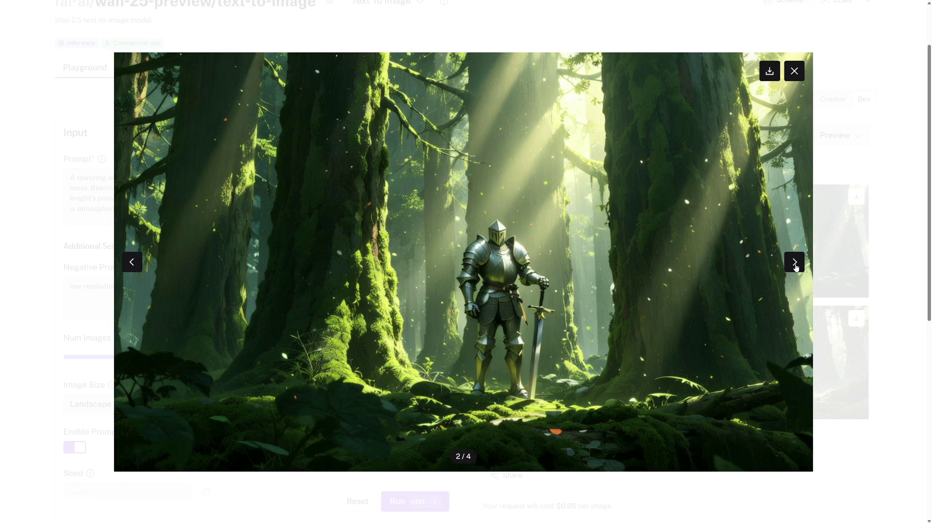
pyautogui.click(796, 267)
pyautogui.click(796, 268)
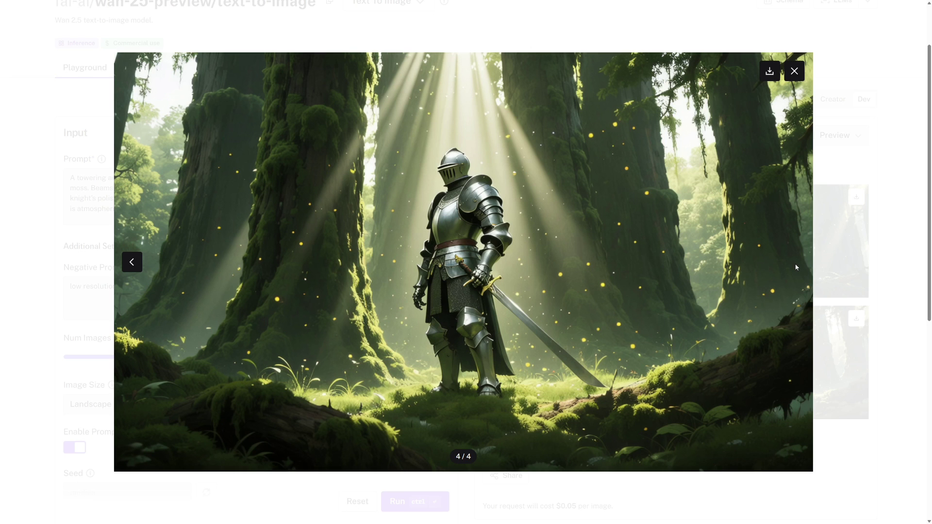
pyautogui.click(131, 262)
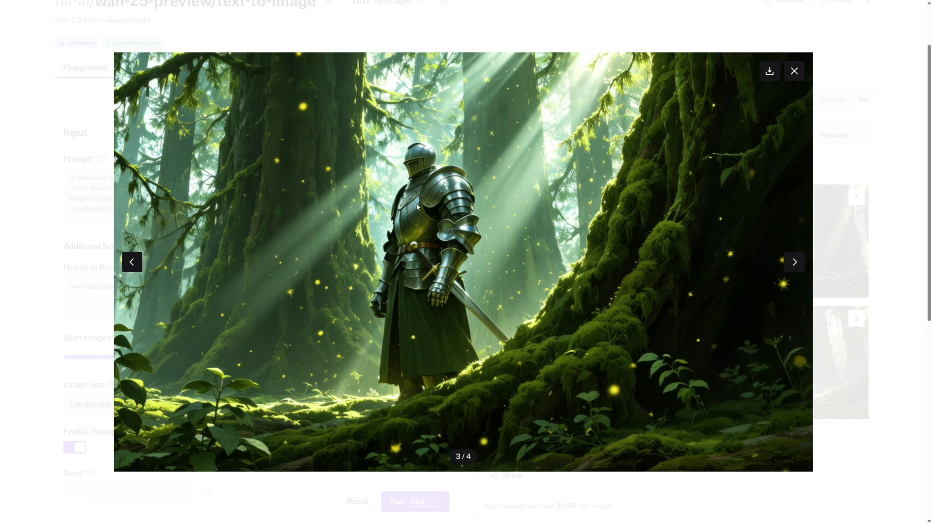
pyautogui.click(770, 71)
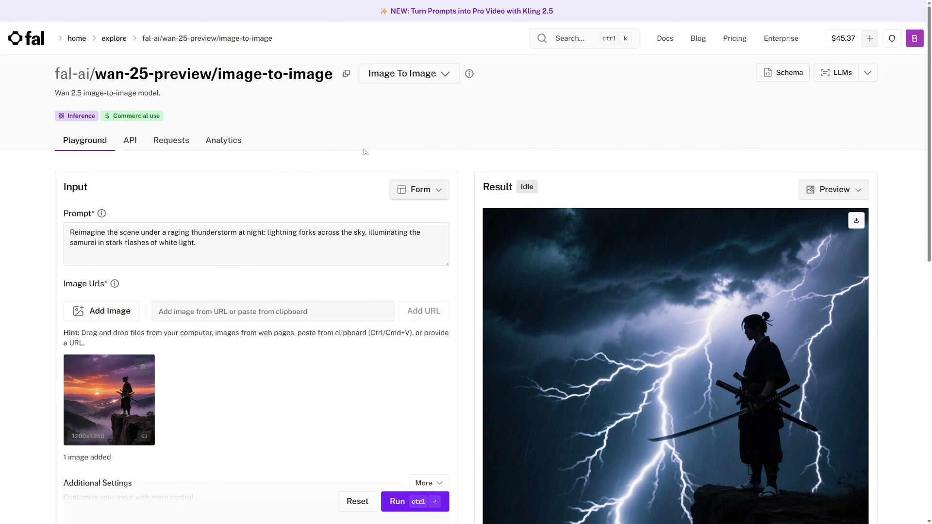
# Add the man's portrait photo as a second input image.
pyautogui.scroll(-1, 365, 152)
pyautogui.click(127, 281)
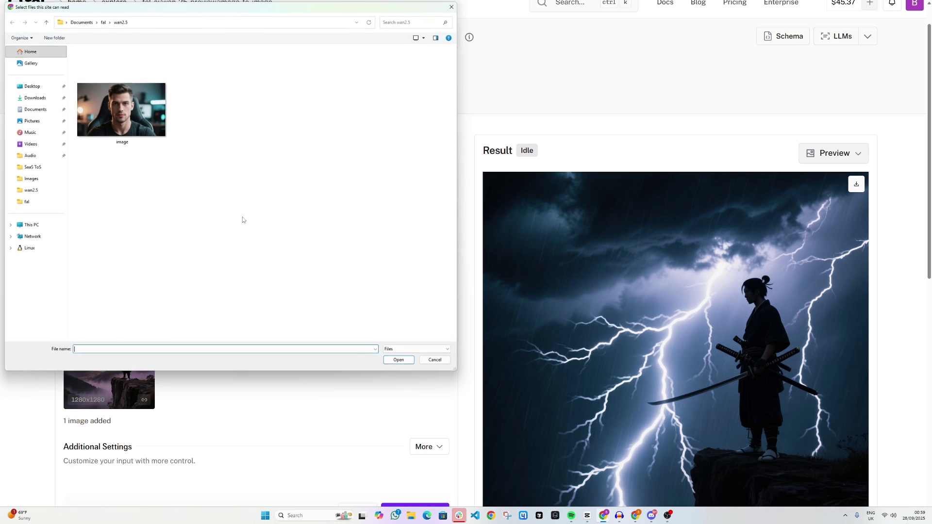
pyautogui.doubleClick(129, 123)
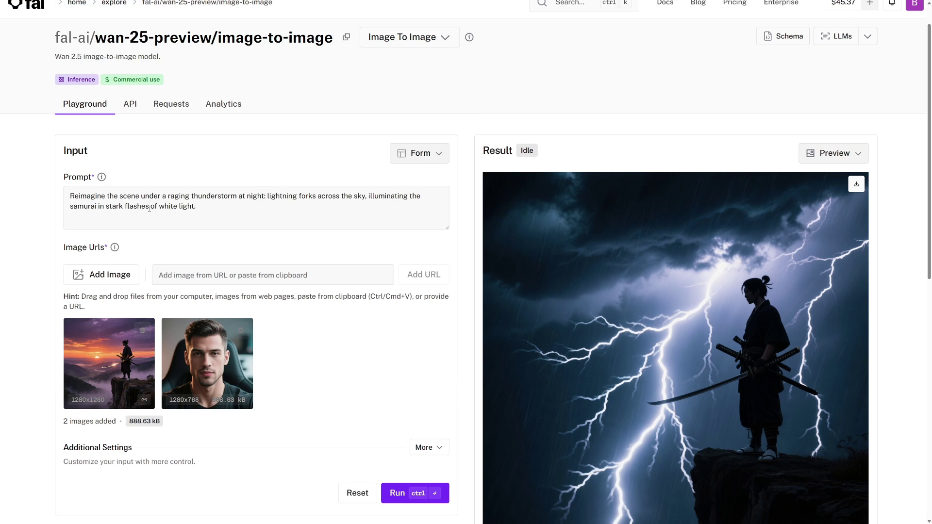
# Replace the prompt with the wizard in an alchemical lab description.
pyautogui.click(150, 209)
pyautogui.hotkey('ctrl', 'a')
pyautogui.write('Transform the man into a wizard in an alchemical lab. His t-shirt becomes dark rune-embroidered robes, his face lit by candlelight and glowing symbols. Behind him are shelves of potions, crystals, and ancient tomes, with bubbling vials casting colorful light. The scene is mystical, moody, and cinematic.')
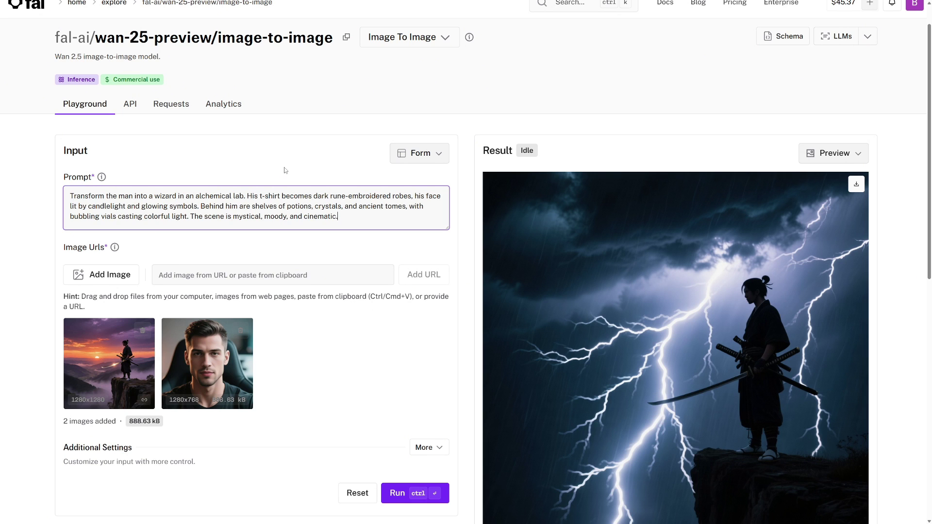
# Finish the wizard edit prompt and briefly check the additional generation settings.
pyautogui.scroll(-3, 353, 209)
pyautogui.click(353, 209)
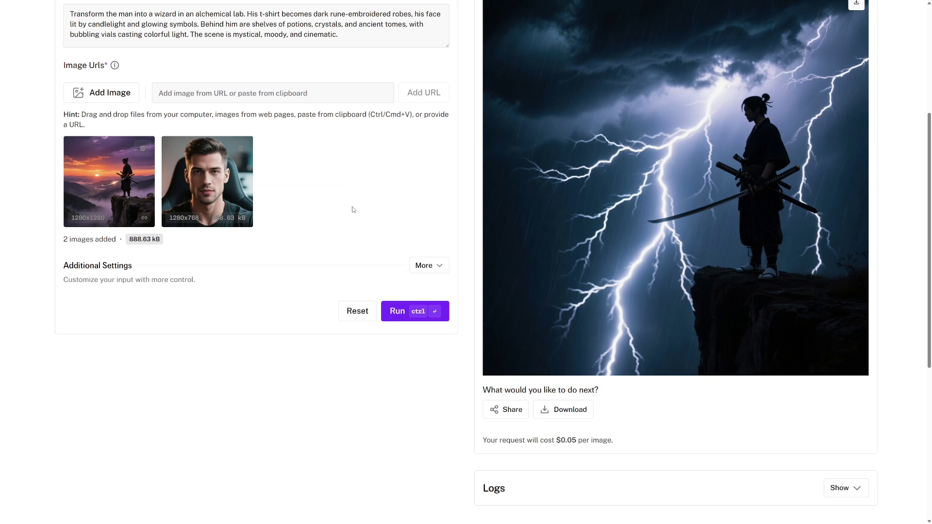
pyautogui.click(422, 265)
pyautogui.scroll(-1, 366, 244)
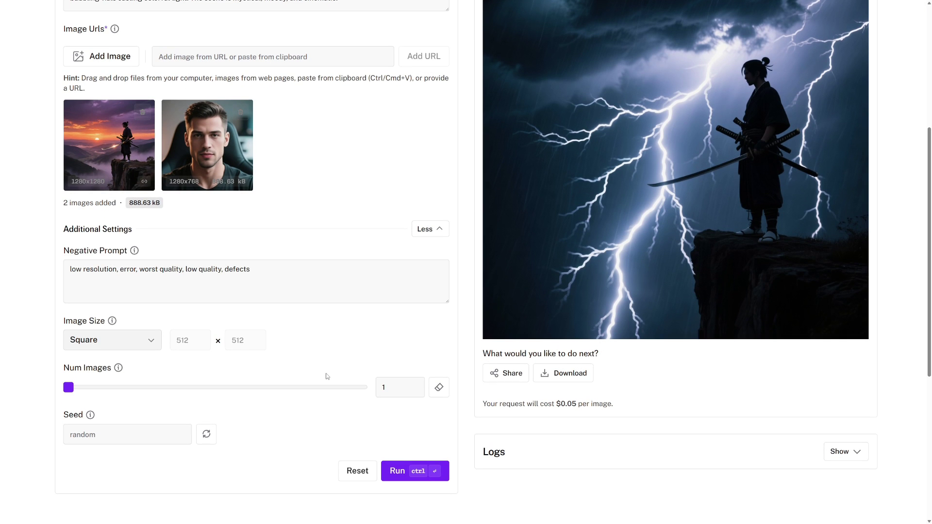
pyautogui.click(426, 235)
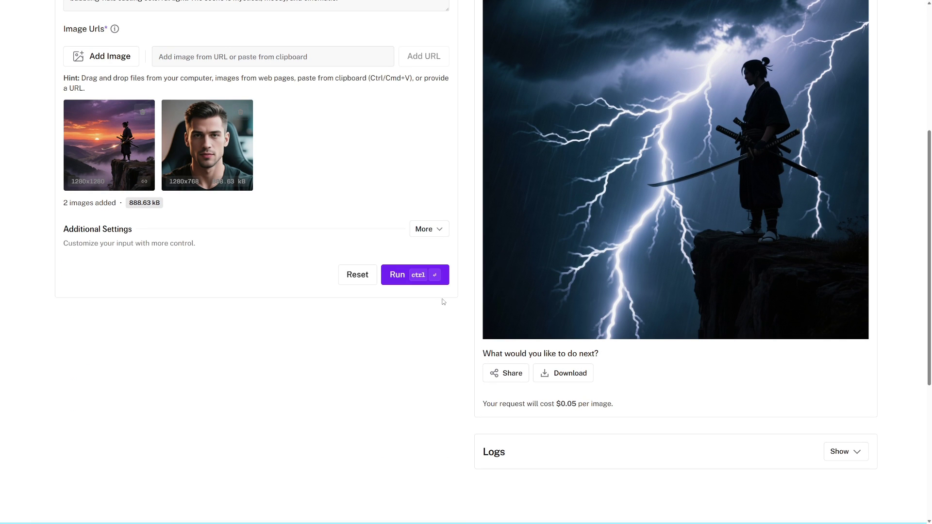
# Generate the wizard-in-alchemical-lab image and review the finished result.
pyautogui.click(405, 276)
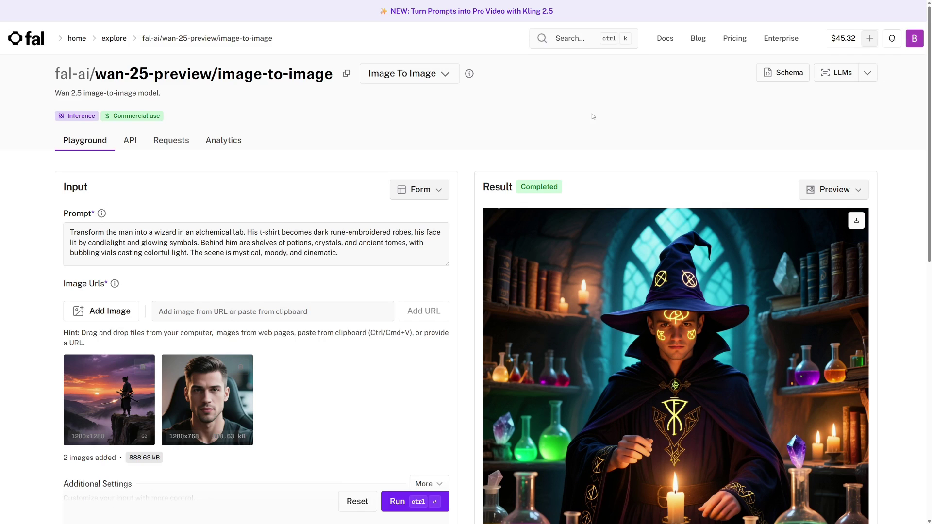
pyautogui.scroll(-3, 626, 136)
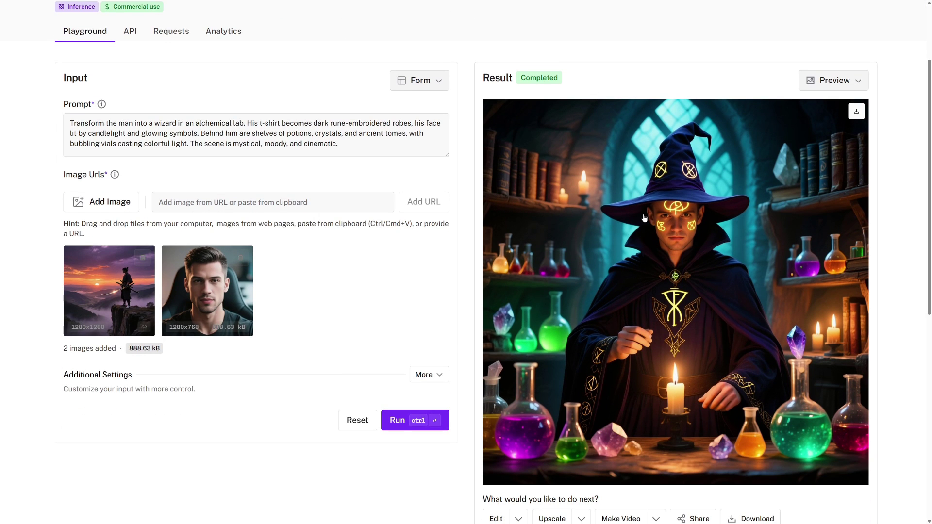
pyautogui.scroll(-3, 648, 214)
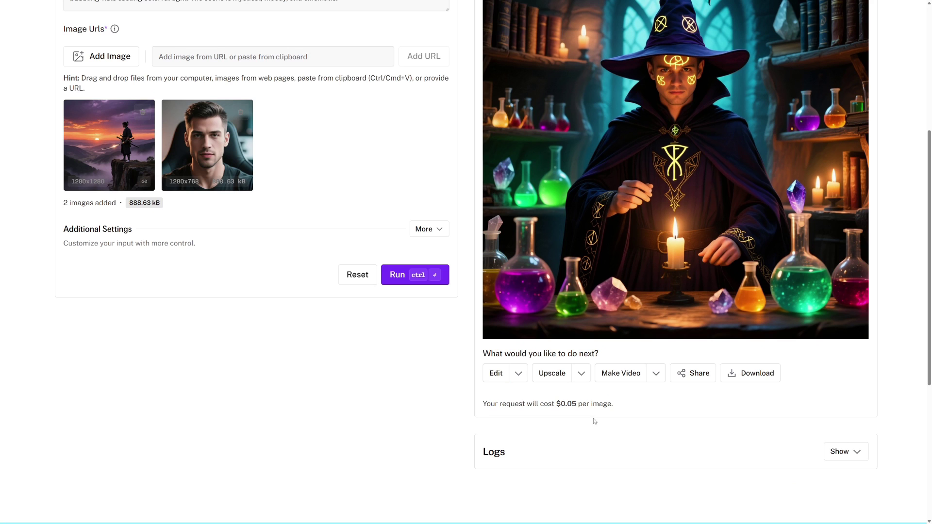
pyautogui.scroll(1, 587, 413)
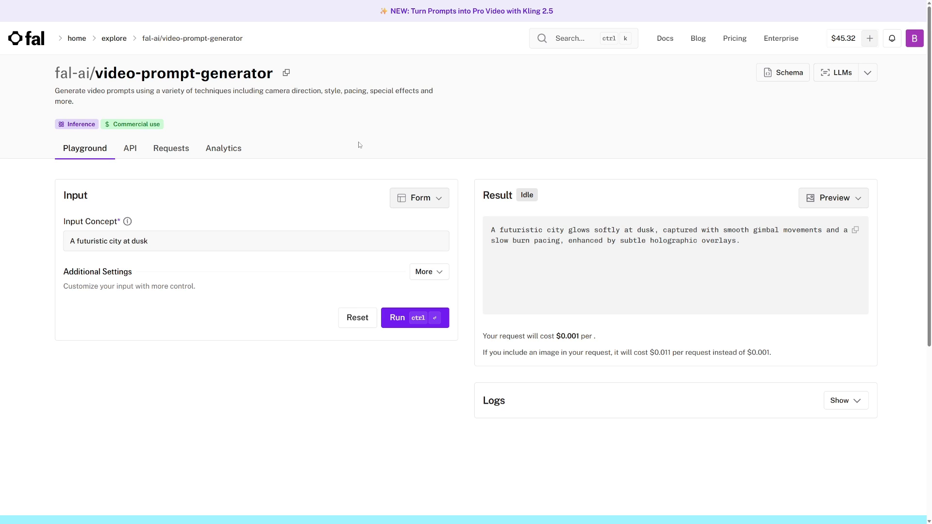
# Replace the input concept with 'A beautiful mountain village'.
pyautogui.scroll(-1, 337, 155)
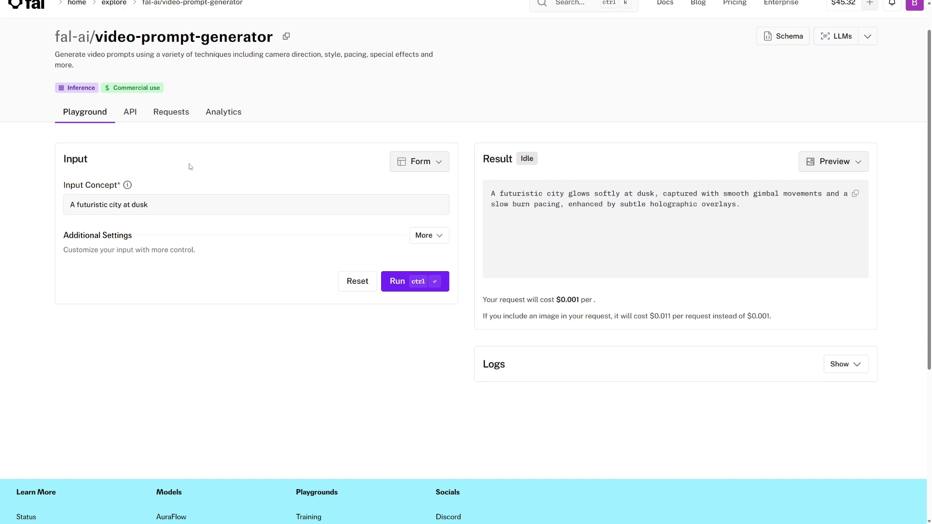
pyautogui.doubleClick(138, 204)
pyautogui.hotkey('ctrl', 'a')
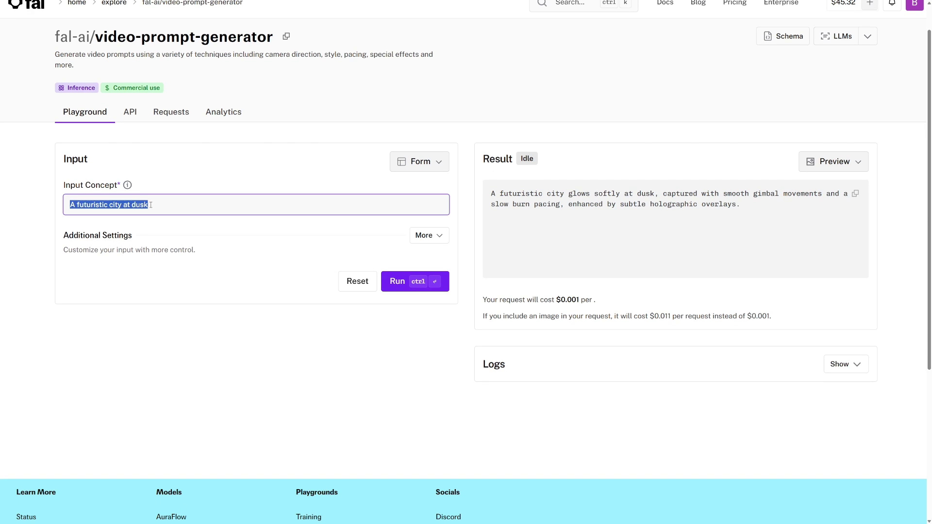
pyautogui.write('A beautiful mountain village')
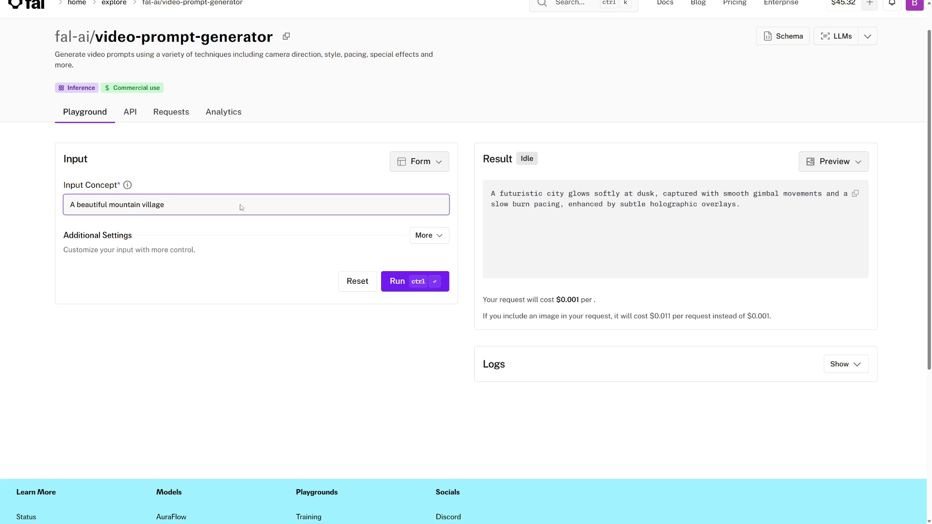
# Set the prompt generator's pacing to Slow burn.
pyautogui.click(423, 236)
pyautogui.scroll(-2, 252, 239)
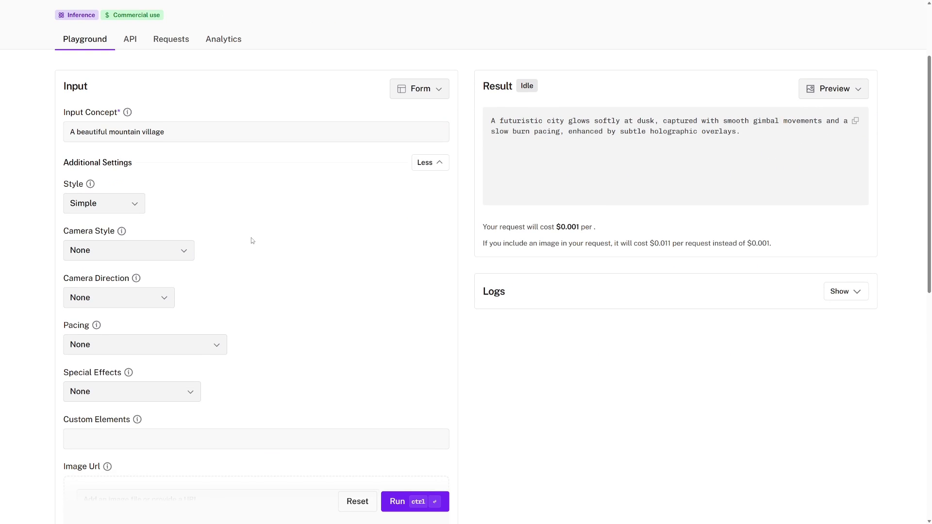
pyautogui.scroll(-1, 252, 239)
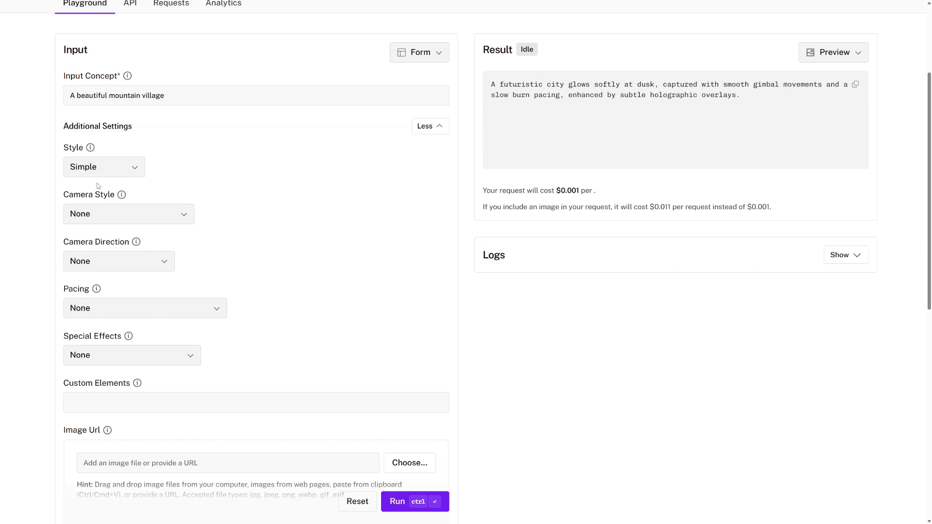
pyautogui.scroll(-1, 264, 224)
pyautogui.click(199, 273)
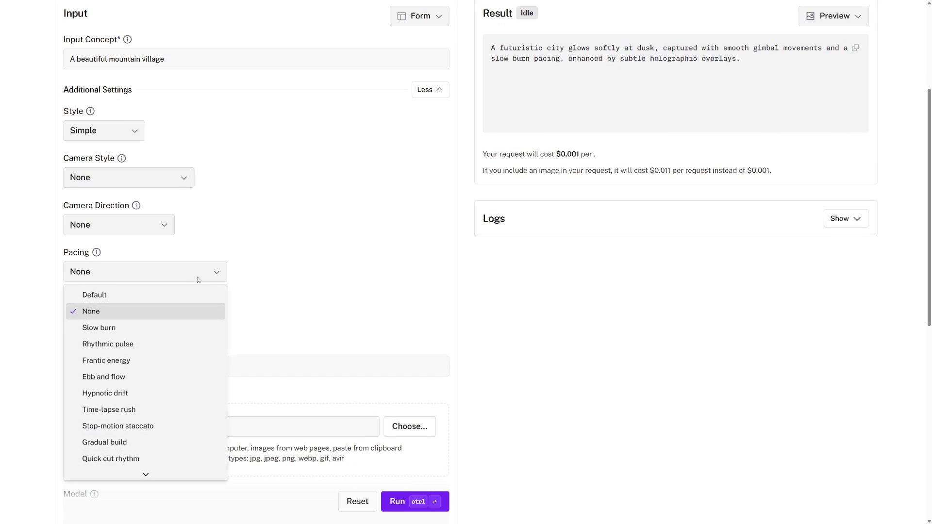
pyautogui.click(147, 328)
# Generate the mountain village video prompt and copy the result.
pyautogui.scroll(-2, 374, 275)
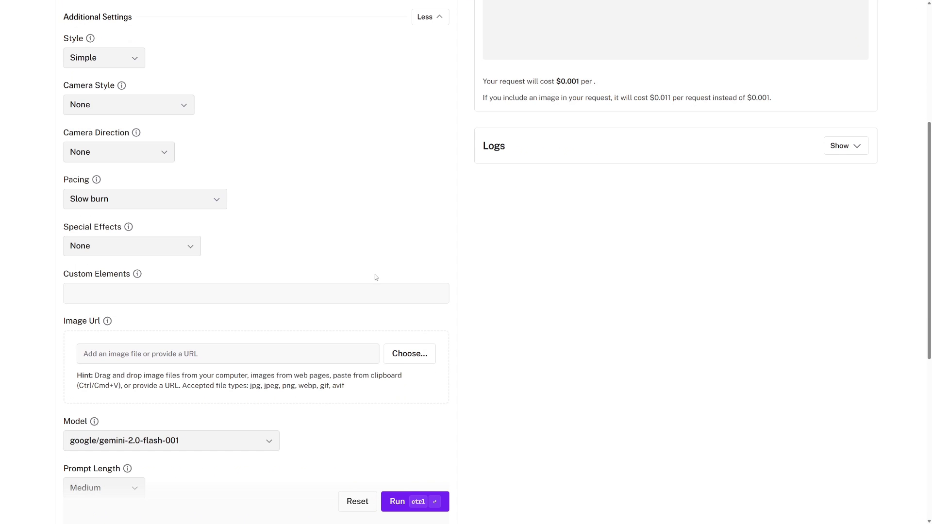
pyautogui.click(426, 498)
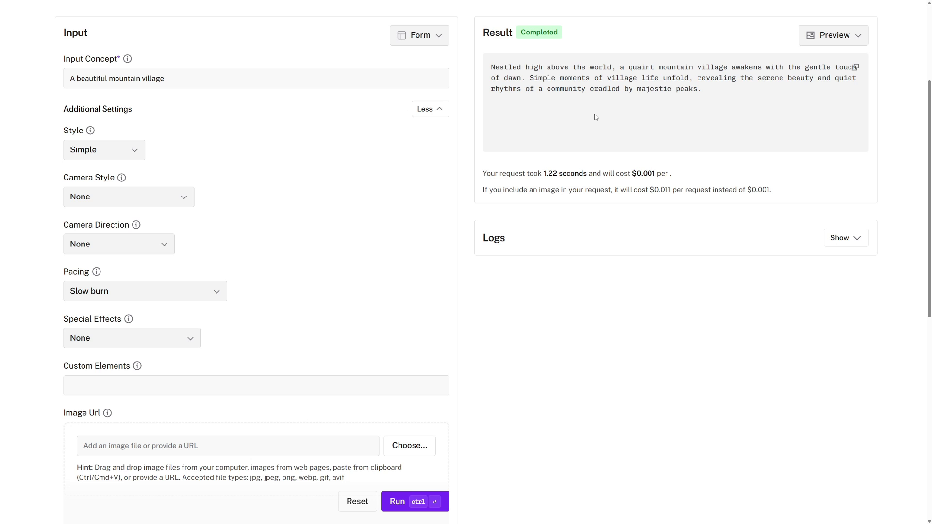
pyautogui.click(855, 67)
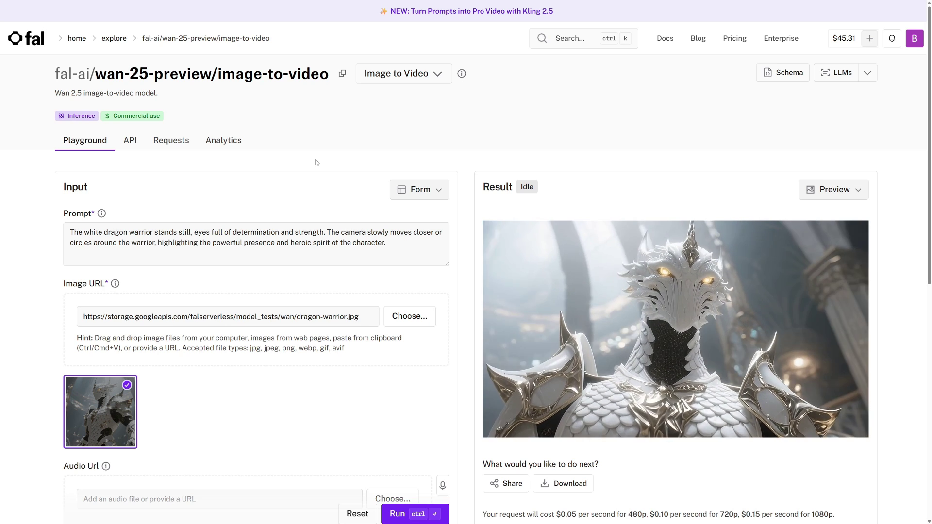
# Show the Wan 2.5 image-to-video API docs down to the API key setup and submit-request examples.
pyautogui.click(134, 146)
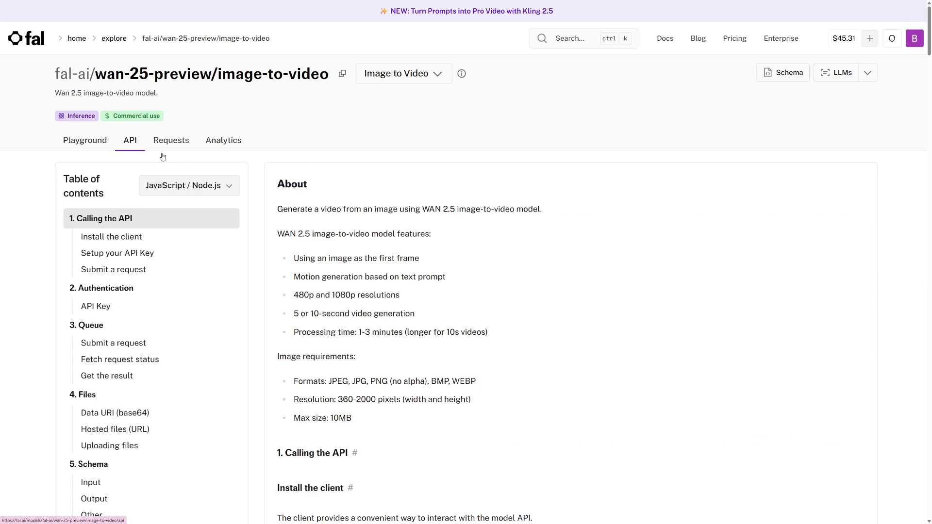
pyautogui.scroll(-3, 396, 180)
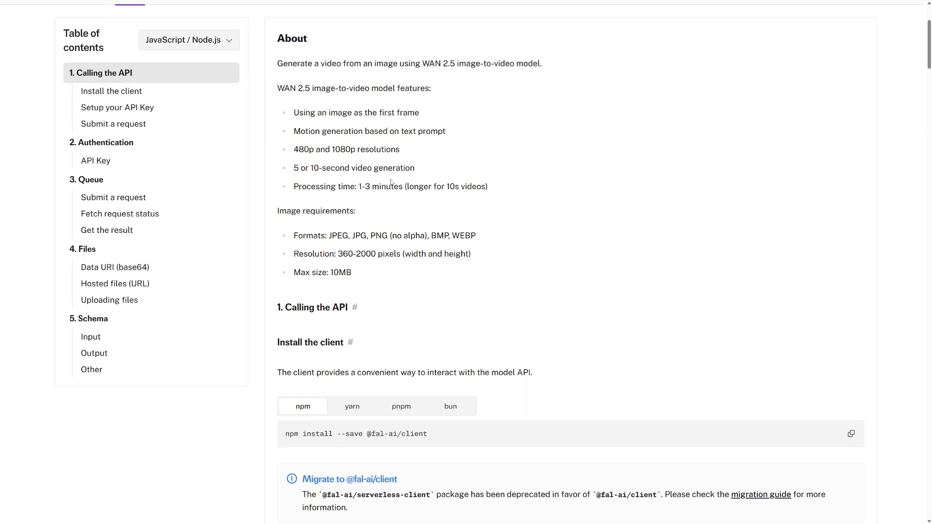
pyautogui.scroll(-10, 391, 182)
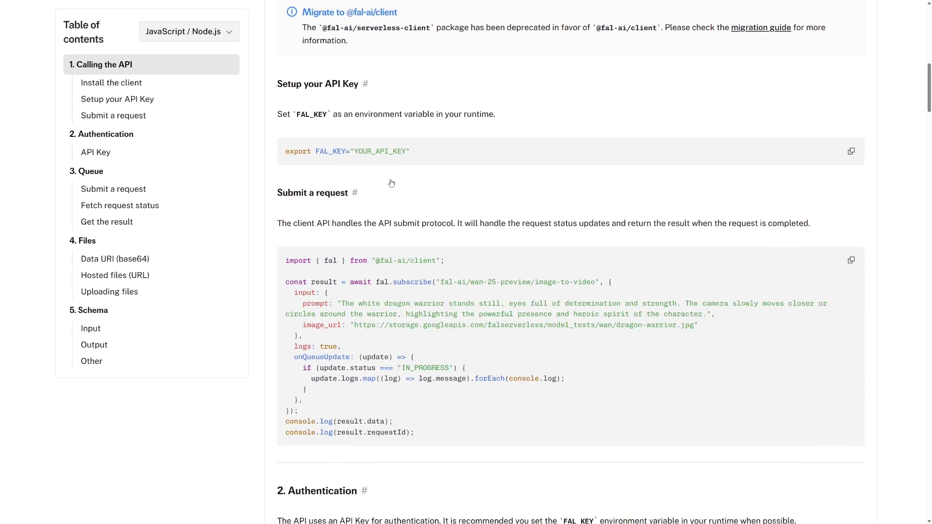